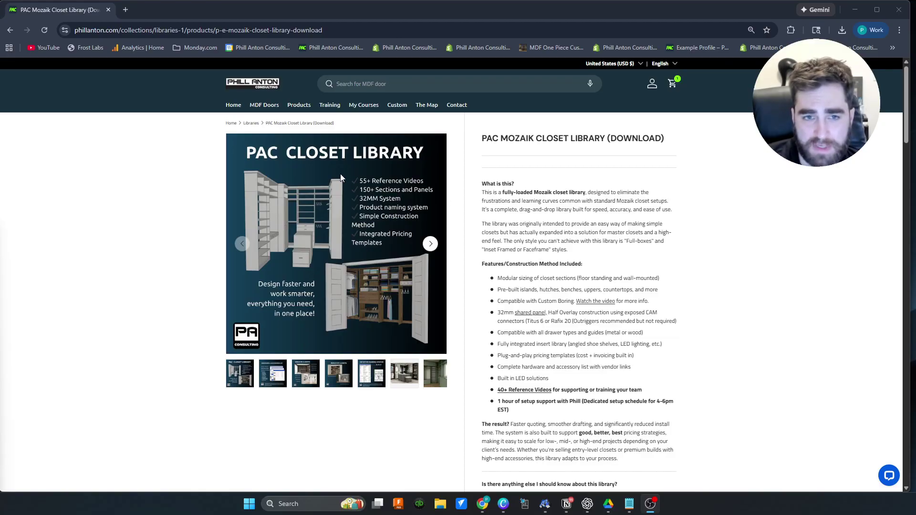
Step: Minimize the browser and orbit the 3D closet model to face the left wall from above
{"action": "scroll", "coordinate": [502, 248], "scroll_direction": "down", "scroll_amount": 1}
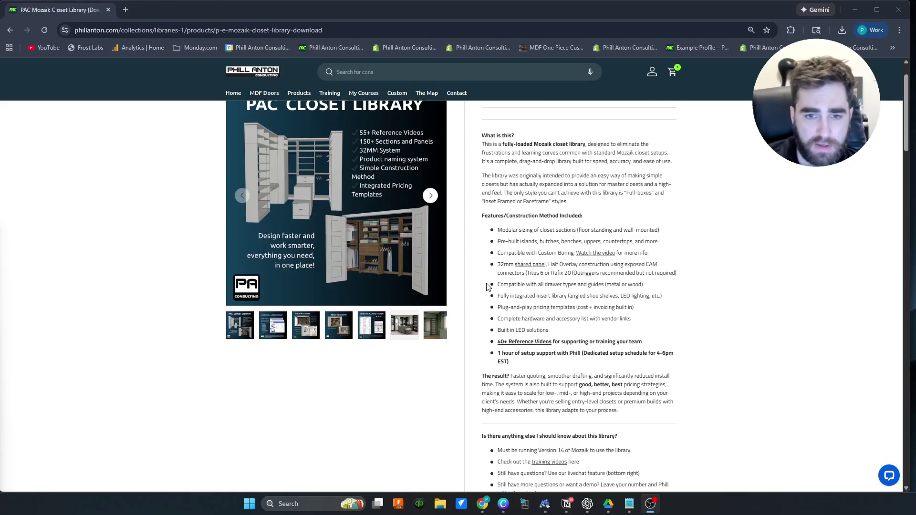
{"action": "scroll", "coordinate": [487, 286], "scroll_direction": "down", "scroll_amount": 6}
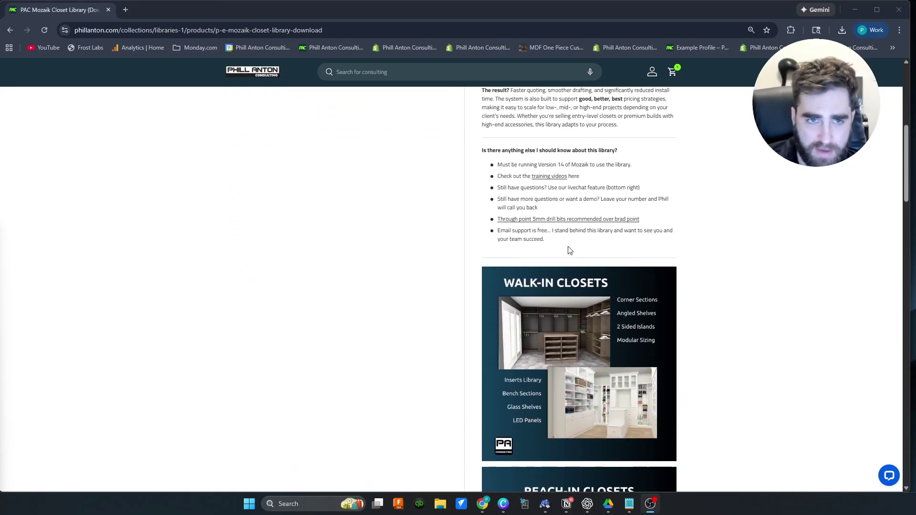
{"action": "scroll", "coordinate": [569, 250], "scroll_direction": "up", "scroll_amount": 6}
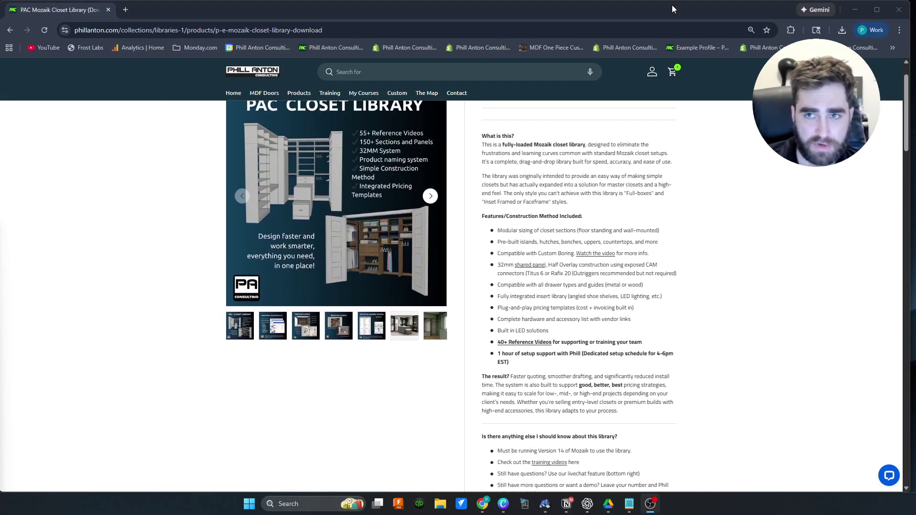
{"action": "left_click", "coordinate": [860, 12]}
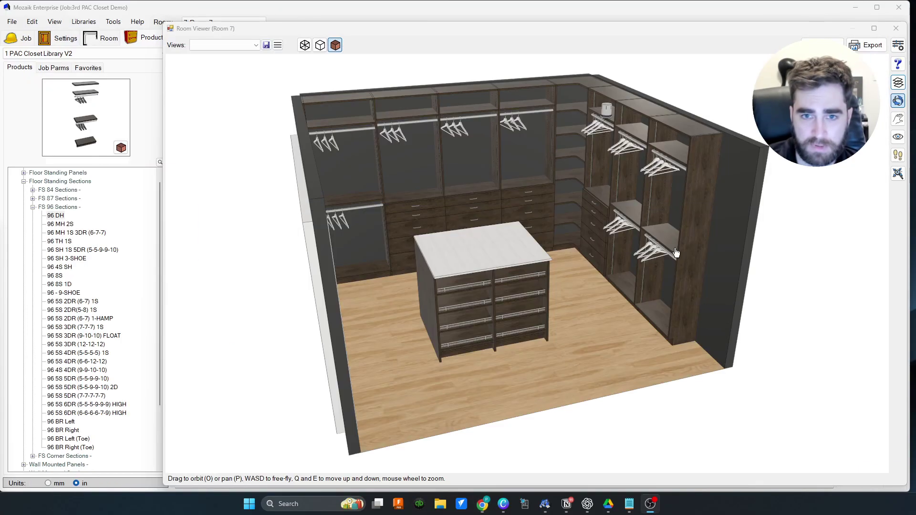
{"action": "left_click_drag", "start_coordinate": [305, 217], "coordinate": [528, 163]}
{"action": "left_click_drag", "start_coordinate": [523, 39], "coordinate": [499, 23]}
Step: Reposition and zoom the Room Viewer, orbit once more, then close it for the 2D plan
{"action": "left_click_drag", "start_coordinate": [689, 302], "coordinate": [663, 239]}
{"action": "scroll", "coordinate": [668, 235], "scroll_direction": "up", "scroll_amount": 5}
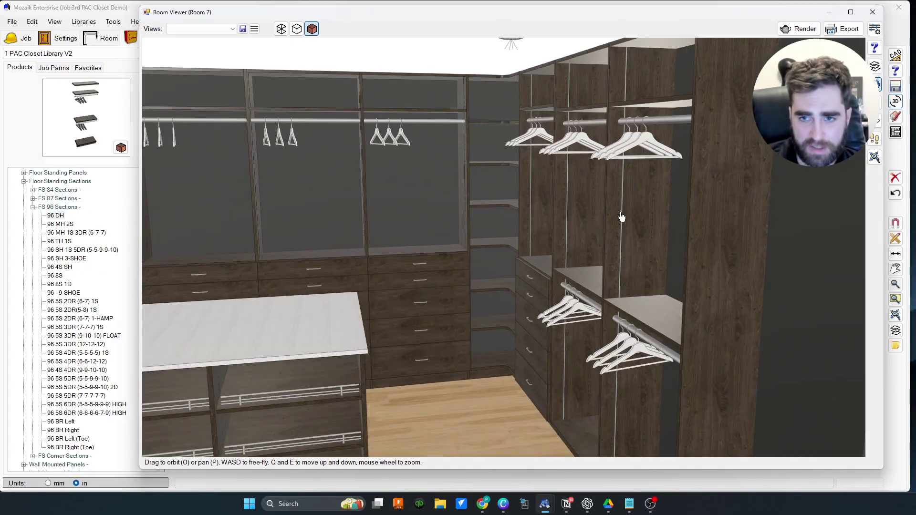
{"action": "scroll", "coordinate": [622, 217], "scroll_direction": "down", "scroll_amount": 8}
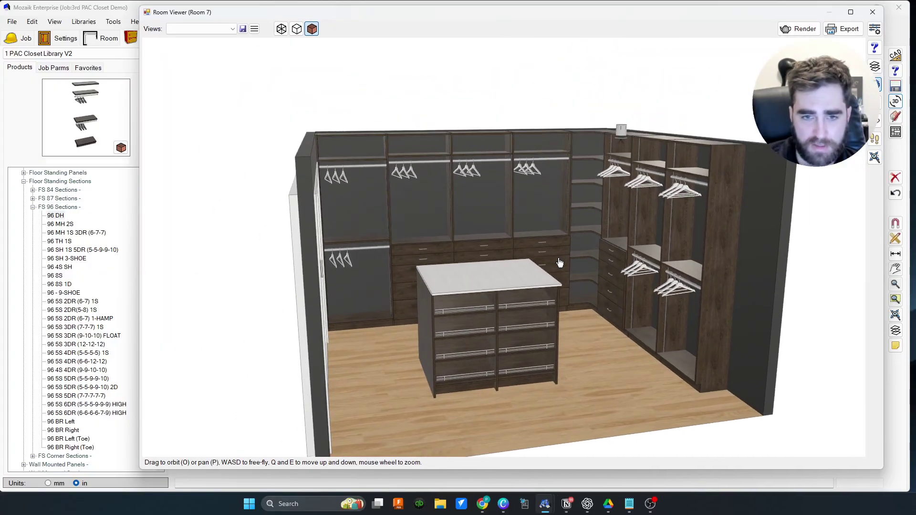
{"action": "left_click_drag", "start_coordinate": [560, 263], "coordinate": [636, 252]}
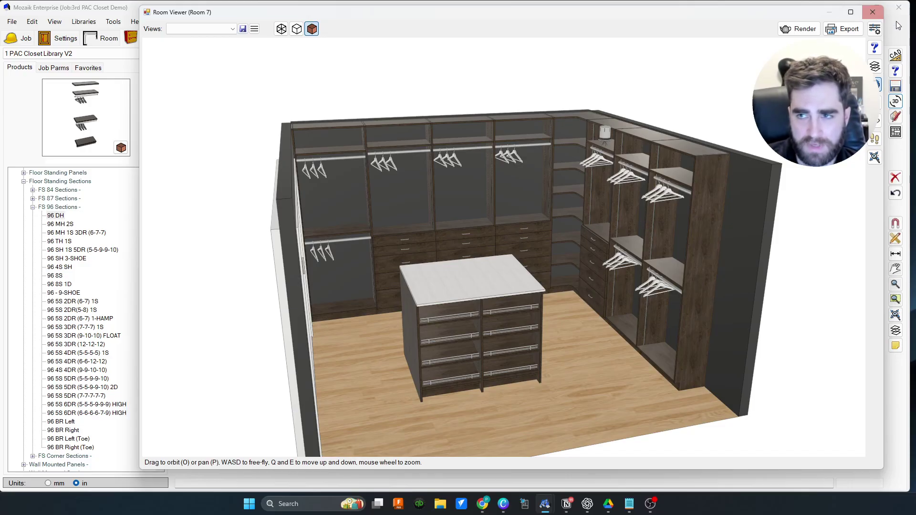
{"action": "left_click", "coordinate": [110, 16]}
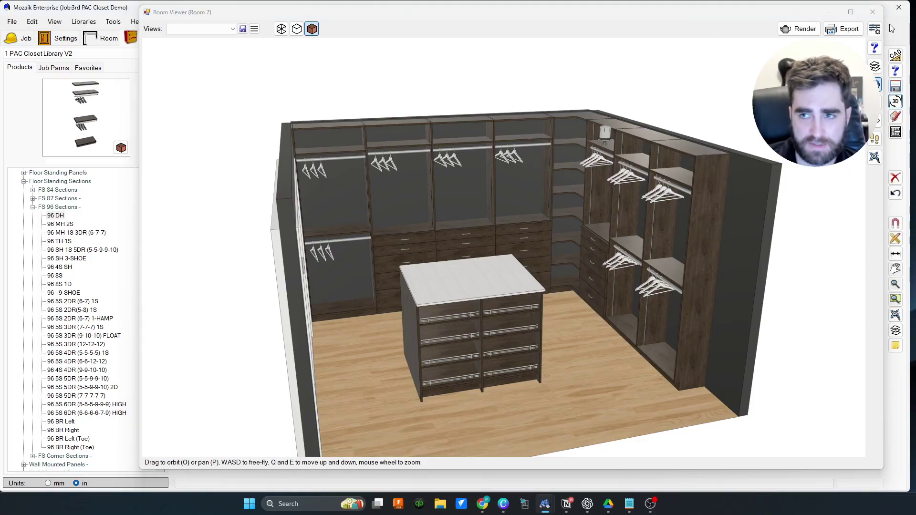
{"action": "left_click", "coordinate": [873, 12]}
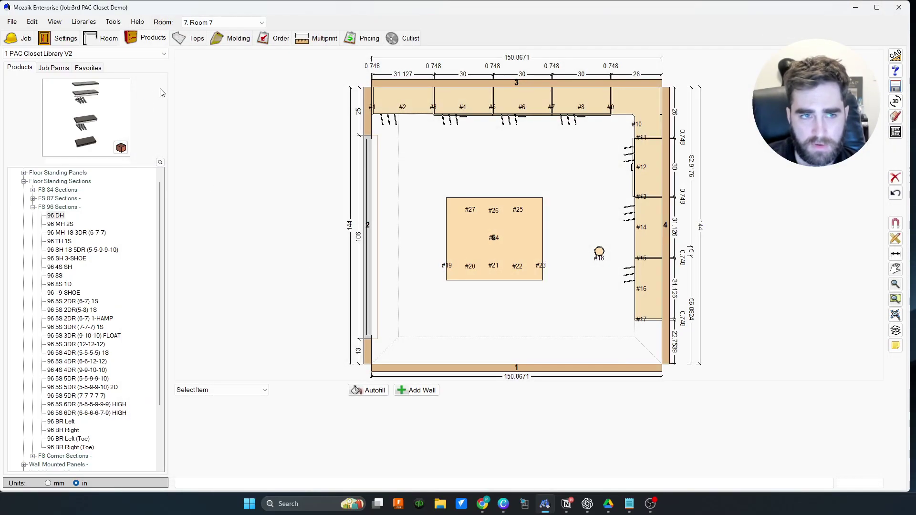
Step: In Door/Drawer Fronts settings, set the base door to Slab Door with its routed options
{"action": "left_click", "coordinate": [65, 38]}
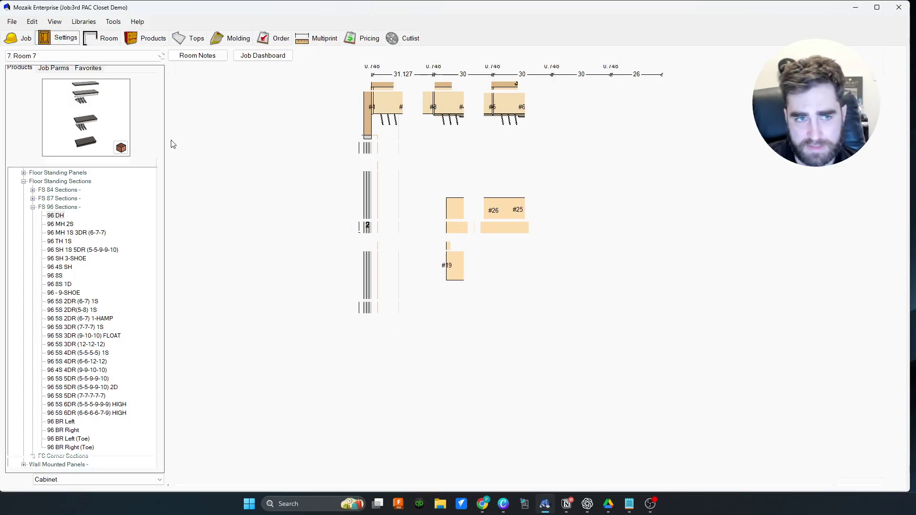
{"action": "left_click", "coordinate": [190, 74]}
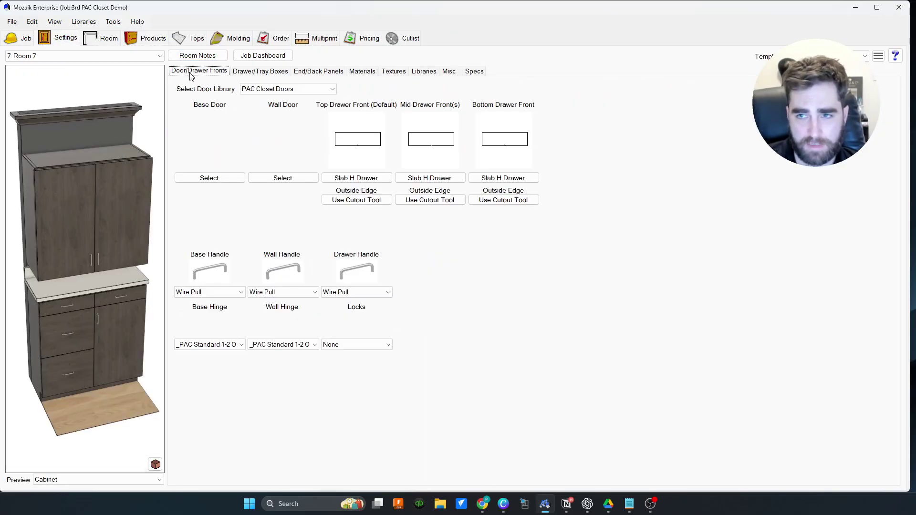
{"action": "left_click", "coordinate": [224, 74]}
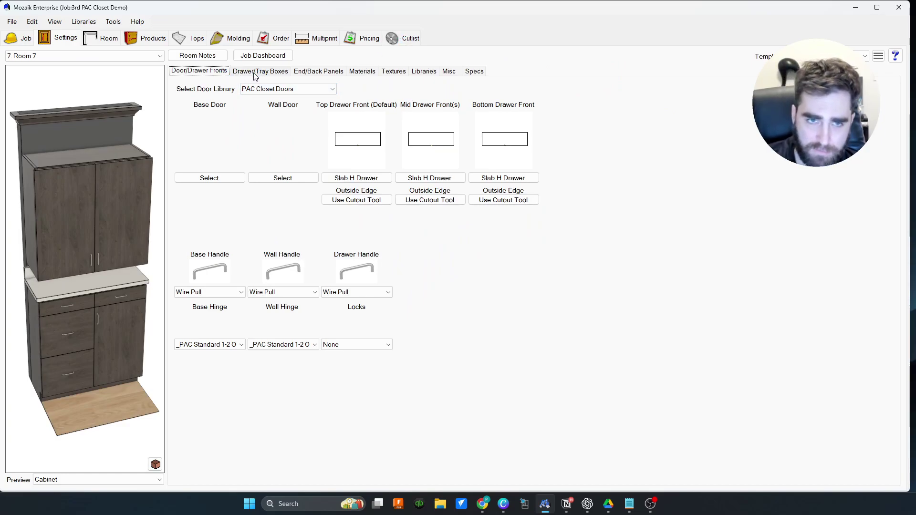
{"action": "left_click", "coordinate": [221, 180]}
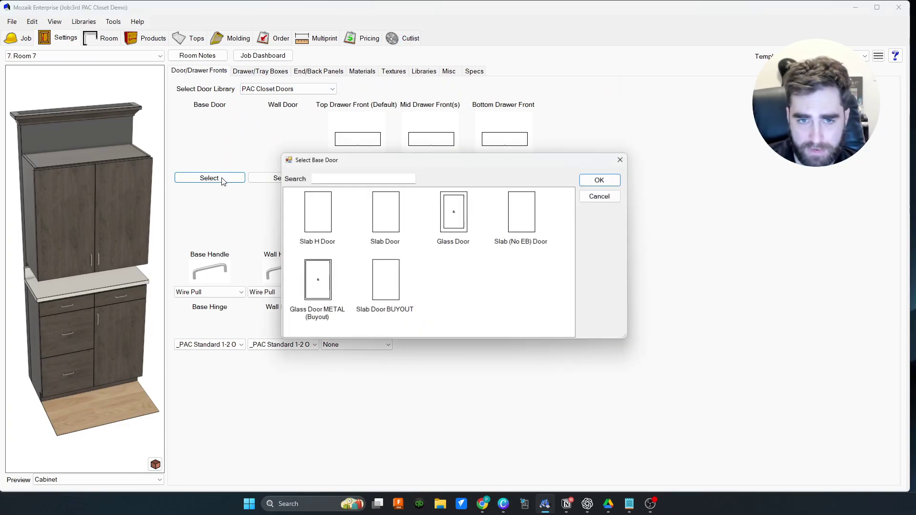
{"action": "left_click", "coordinate": [392, 219]}
{"action": "left_click", "coordinate": [600, 180]}
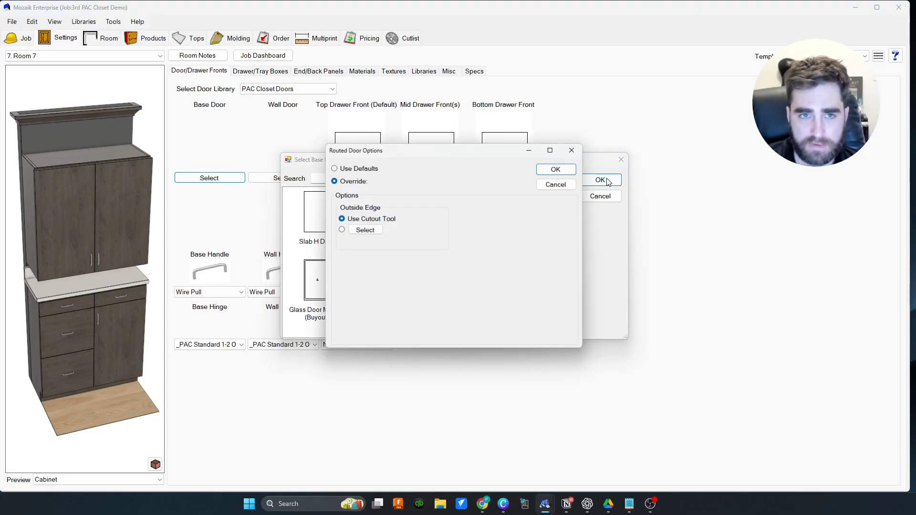
{"action": "left_click", "coordinate": [557, 169]}
Step: Set the wall door to Slab Door, accepting its routed options
{"action": "left_click", "coordinate": [278, 180]}
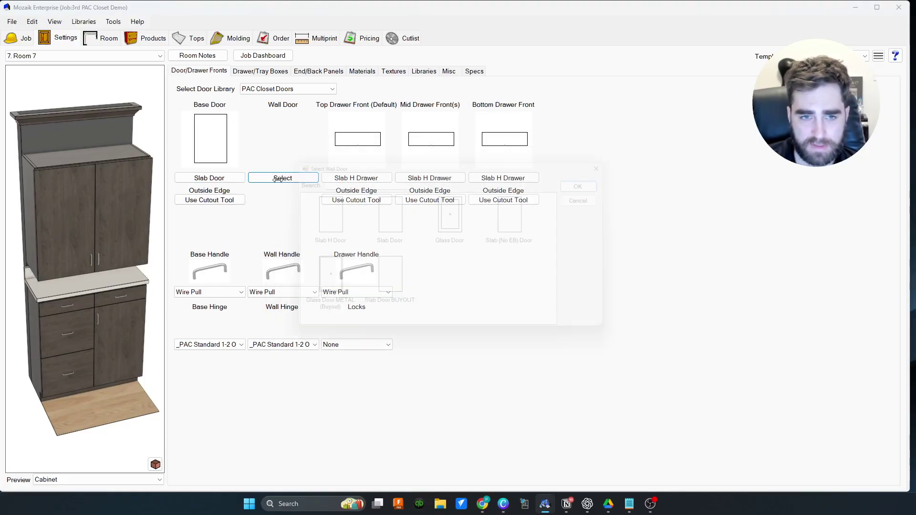
{"action": "left_click", "coordinate": [391, 206]}
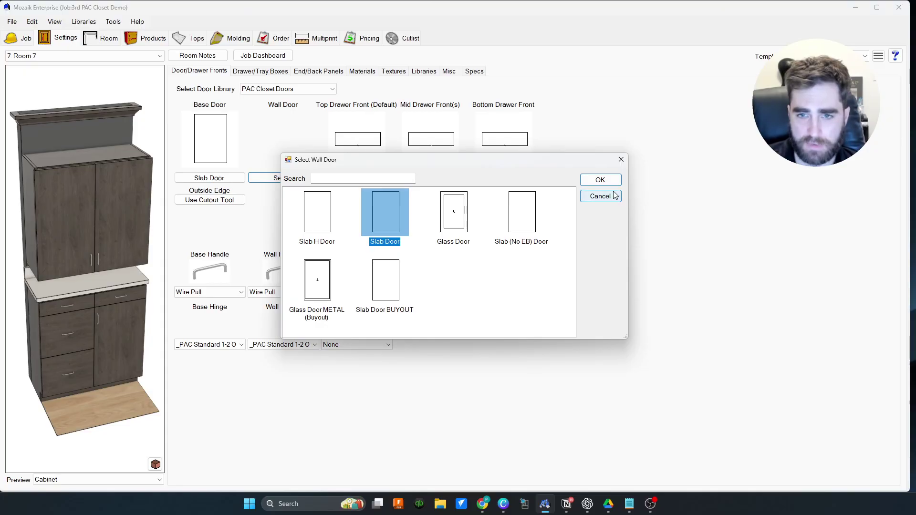
{"action": "left_click", "coordinate": [599, 180]}
{"action": "left_click", "coordinate": [558, 169]}
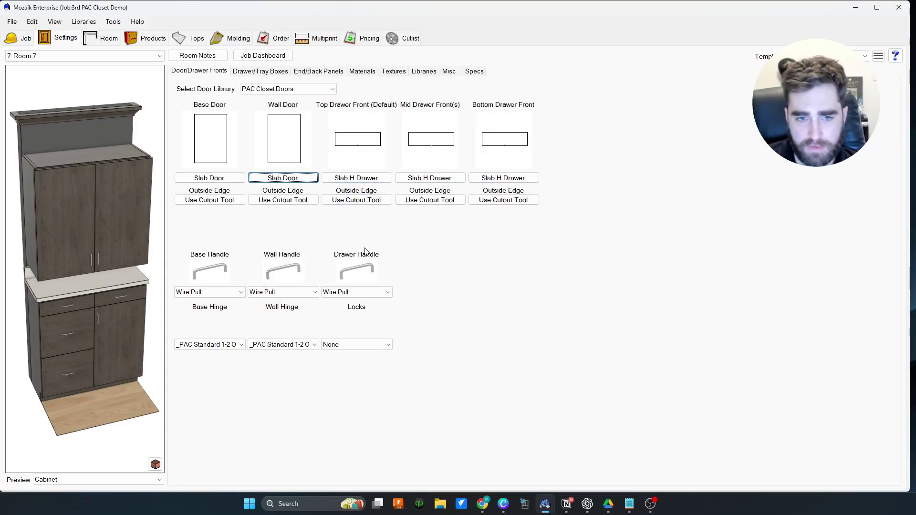
Step: Set both base and wall hinges to _PAC Standard 1-2 OL Frameless
{"action": "left_click", "coordinate": [203, 347]}
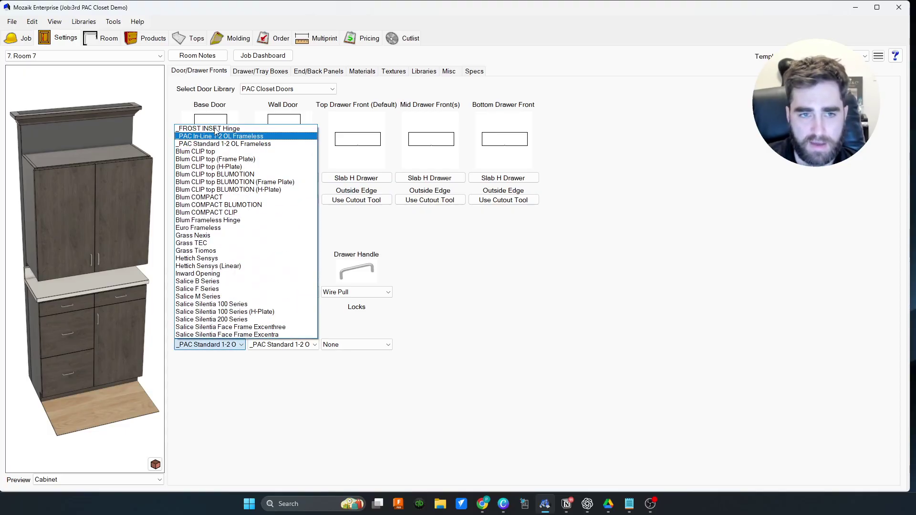
{"action": "left_click", "coordinate": [216, 144]}
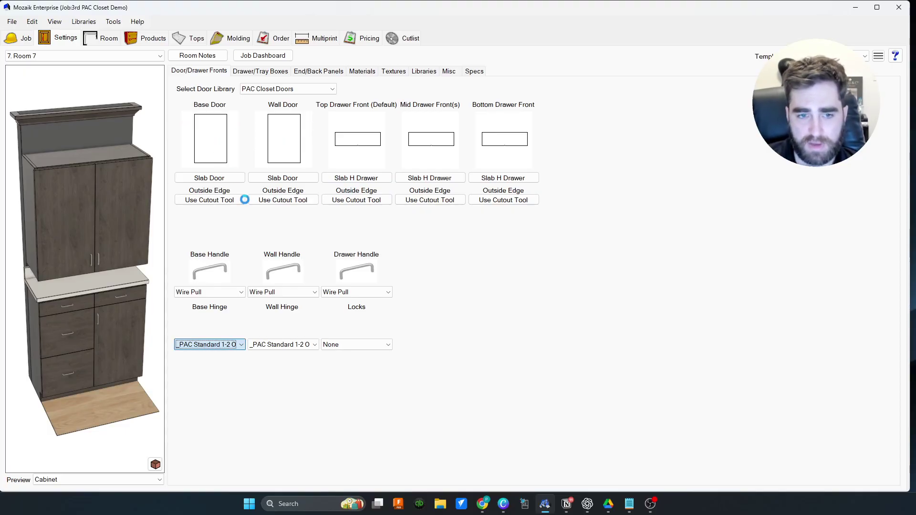
{"action": "left_click", "coordinate": [279, 344]}
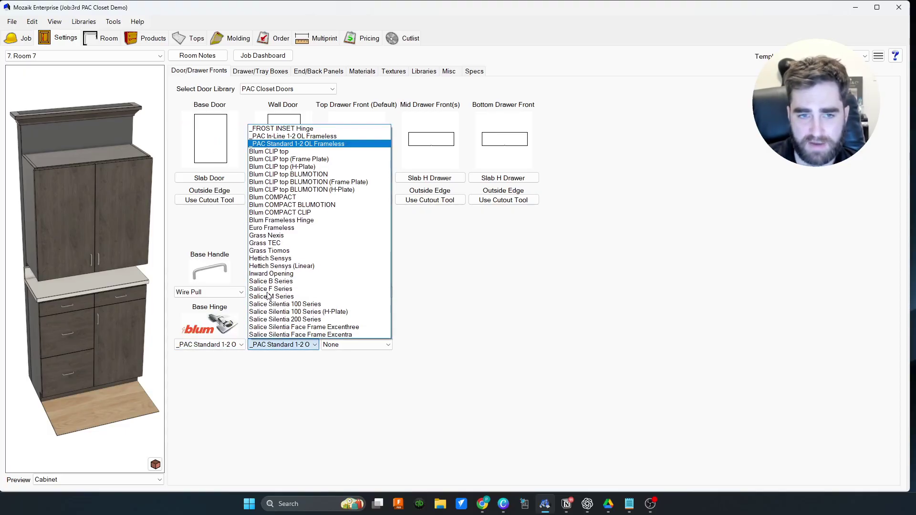
{"action": "left_click", "coordinate": [301, 143]}
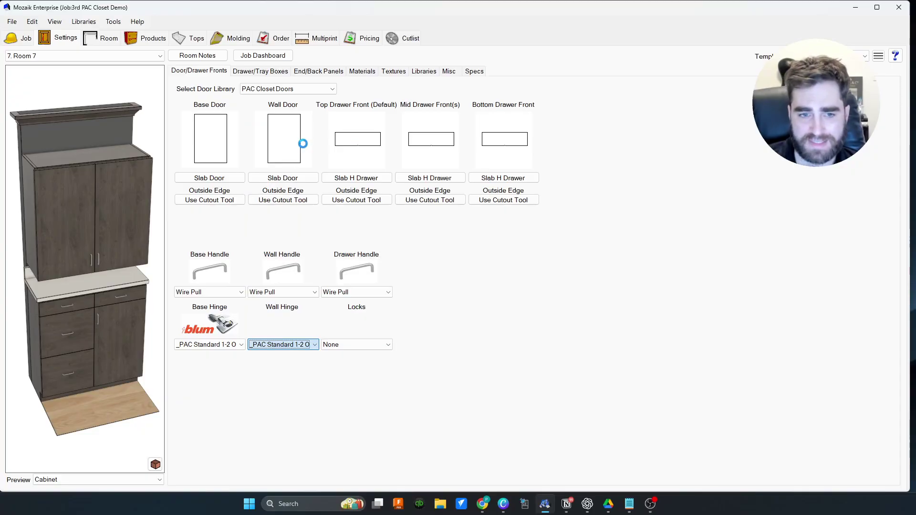
Step: Review the Drawer/Tray Boxes guides and fasteners, then bring the browser back to front
{"action": "left_click", "coordinate": [275, 73]}
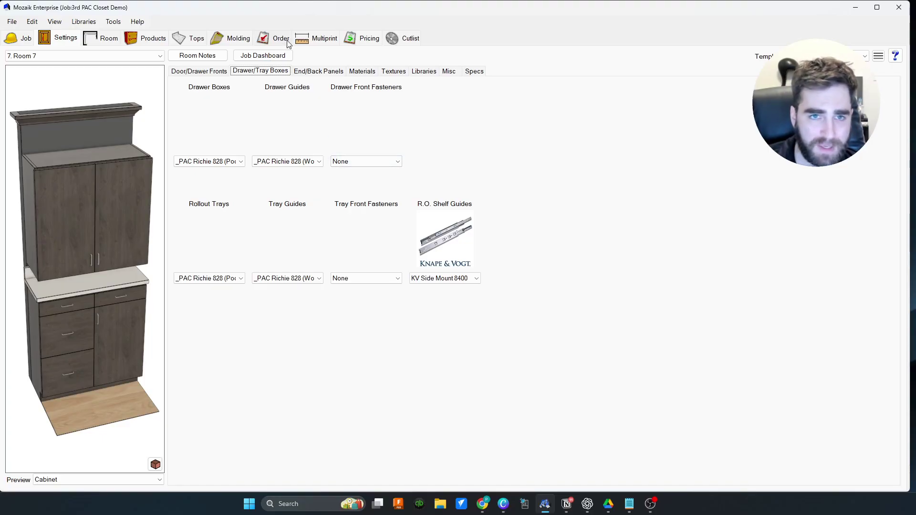
{"action": "mouse_move", "coordinate": [325, 8]}
{"action": "left_mouse_down"}
{"action": "mouse_move", "coordinate": [317, 86]}
{"action": "mouse_move", "coordinate": [323, 21]}
{"action": "left_mouse_up"}
{"action": "left_click", "coordinate": [482, 504]}
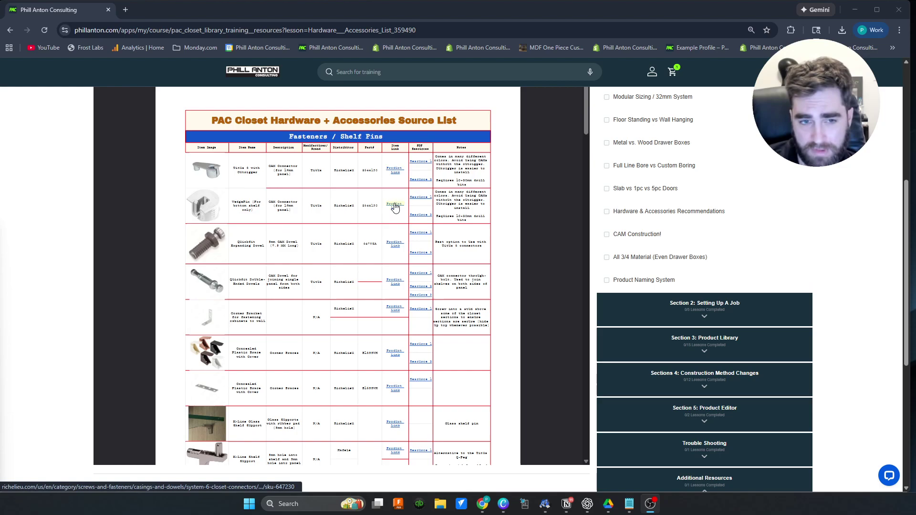
Step: Scroll through the source list's fasteners, hinges, LED and accessories tables, then minimize Chrome
{"action": "scroll", "coordinate": [288, 247], "scroll_direction": "down", "scroll_amount": 2}
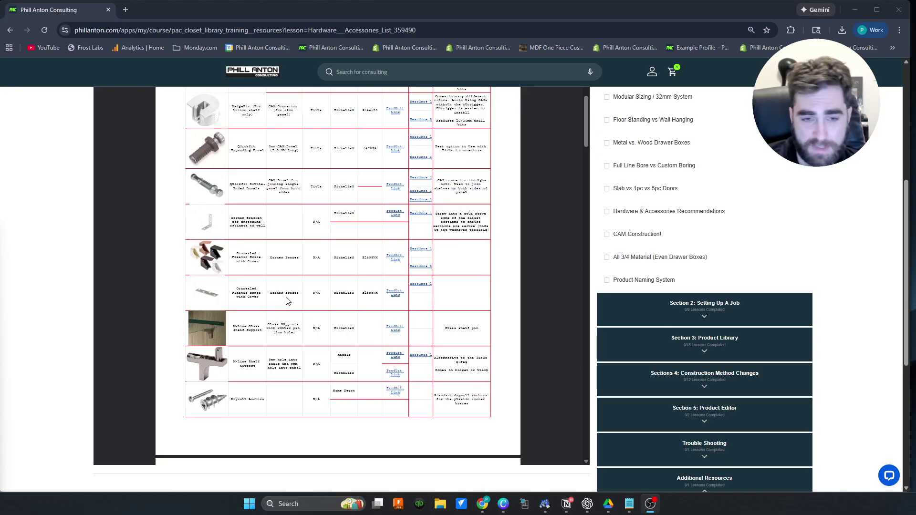
{"action": "scroll", "coordinate": [279, 236], "scroll_direction": "down", "scroll_amount": 2}
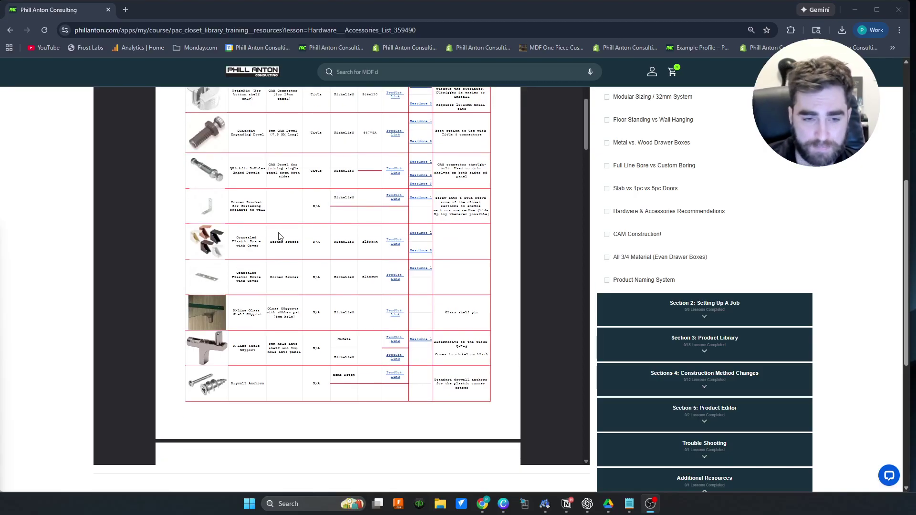
{"action": "scroll", "coordinate": [280, 236], "scroll_direction": "down", "scroll_amount": 9}
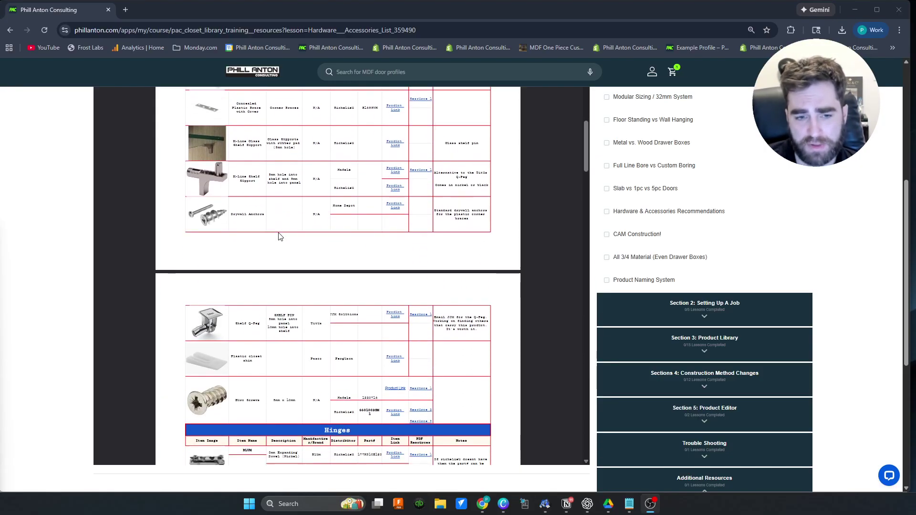
{"action": "scroll", "coordinate": [279, 236], "scroll_direction": "down", "scroll_amount": 2}
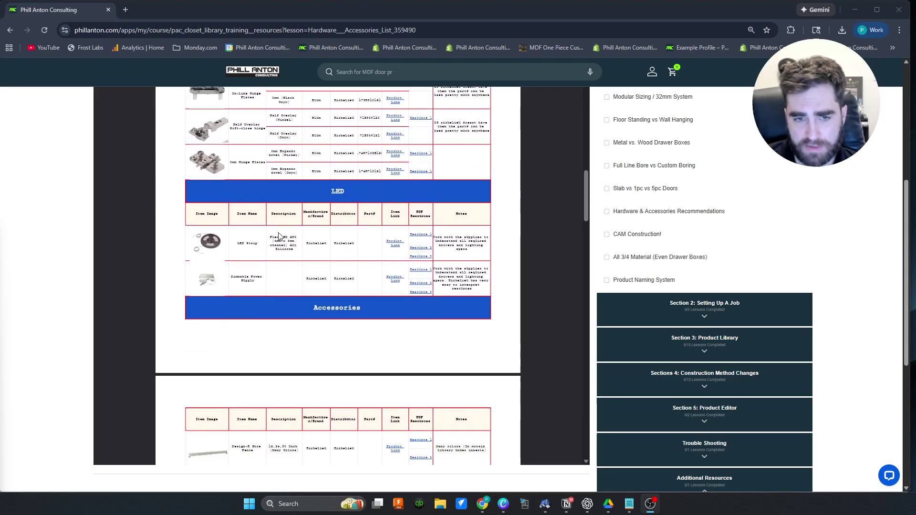
{"action": "scroll", "coordinate": [279, 236], "scroll_direction": "down", "scroll_amount": 2}
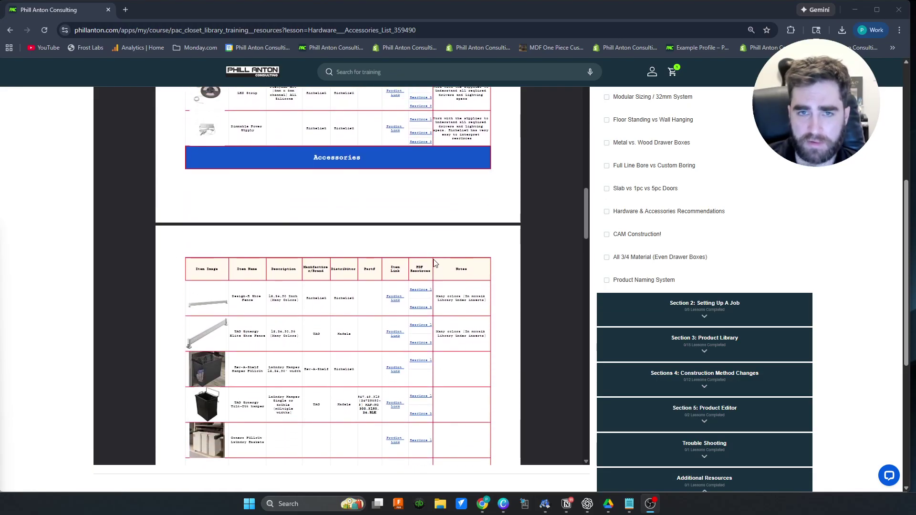
{"action": "scroll", "coordinate": [279, 236], "scroll_direction": "up", "scroll_amount": 7}
{"action": "left_click", "coordinate": [855, 10]}
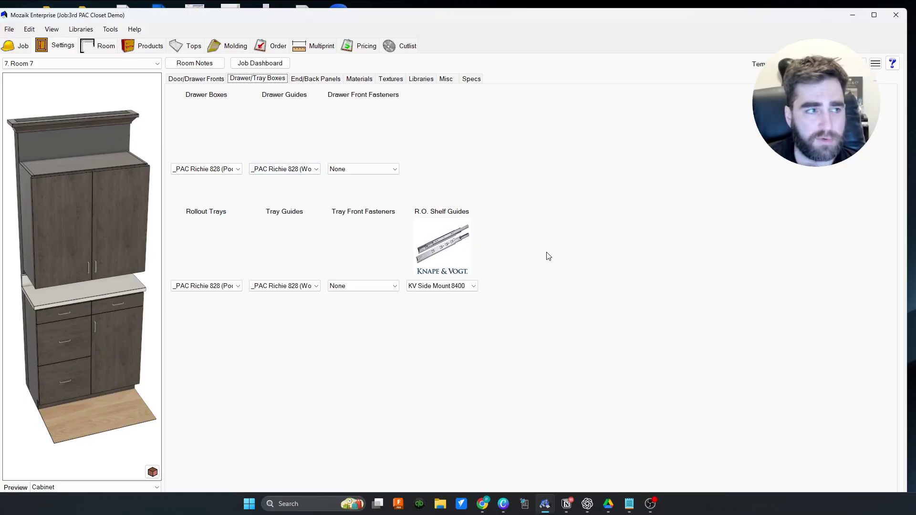
Step: Switch the product library to Closets V12 and scroll through its products
{"action": "left_click", "coordinate": [143, 48]}
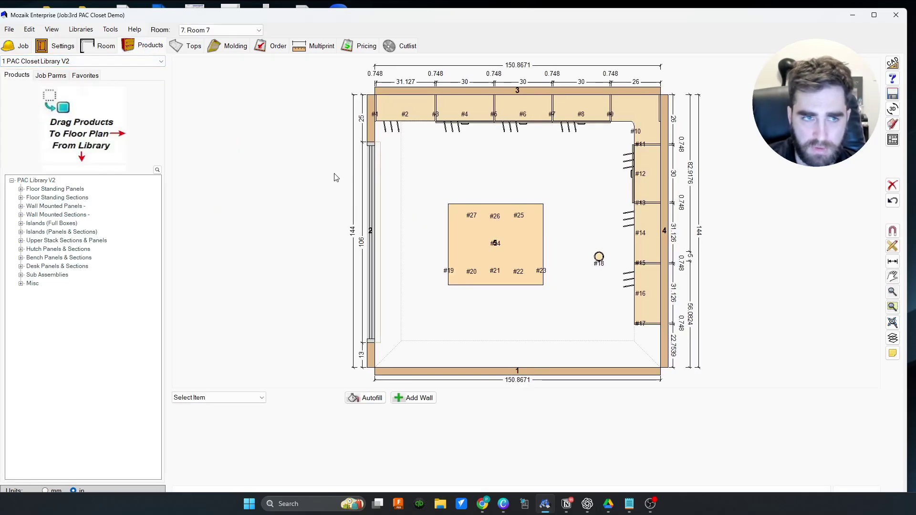
{"action": "left_click", "coordinate": [129, 61]}
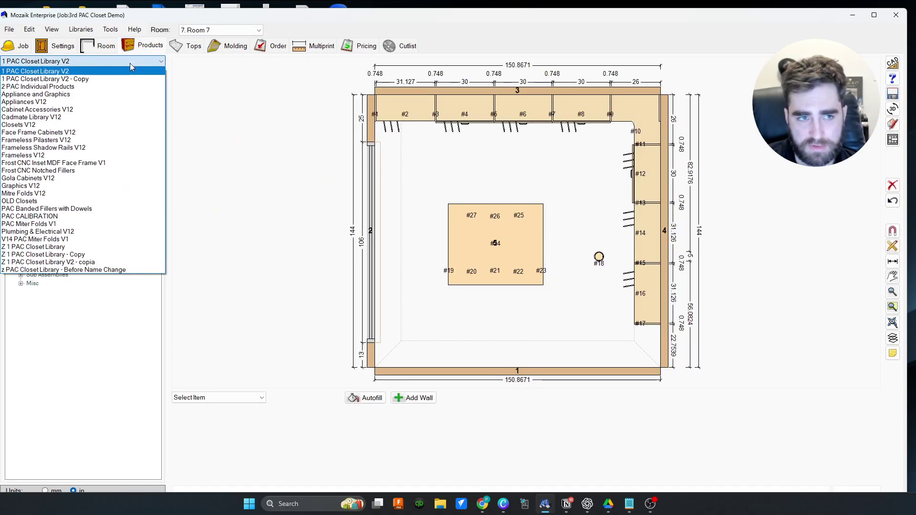
{"action": "left_click", "coordinate": [49, 125]}
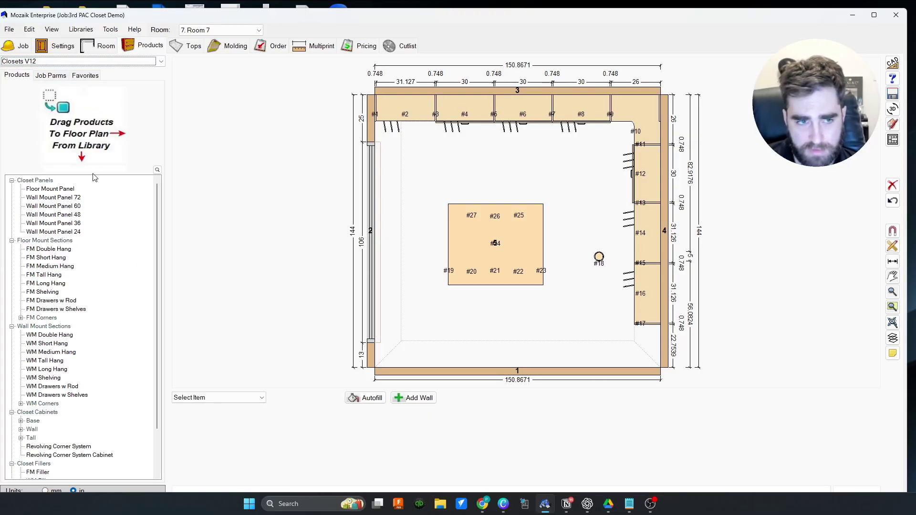
{"action": "scroll", "coordinate": [101, 260], "scroll_direction": "down", "scroll_amount": 2}
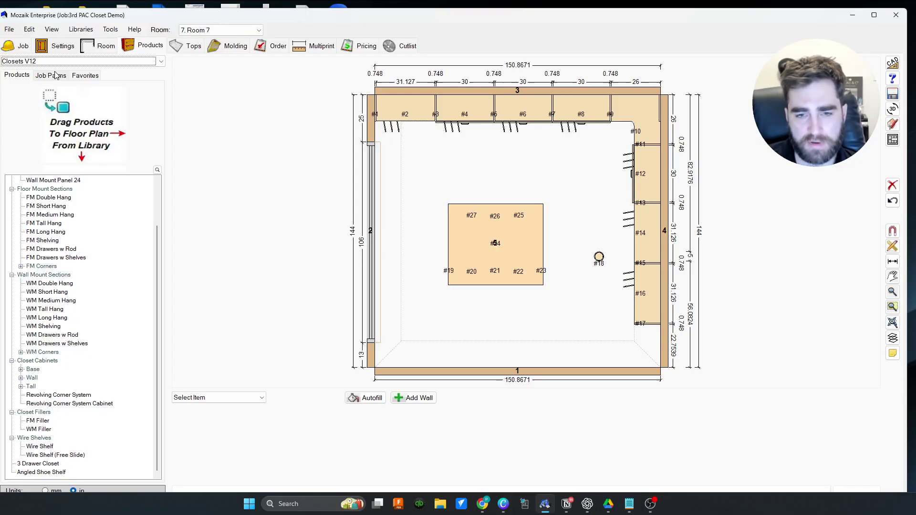
{"action": "scroll", "coordinate": [56, 231], "scroll_direction": "up", "scroll_amount": 2}
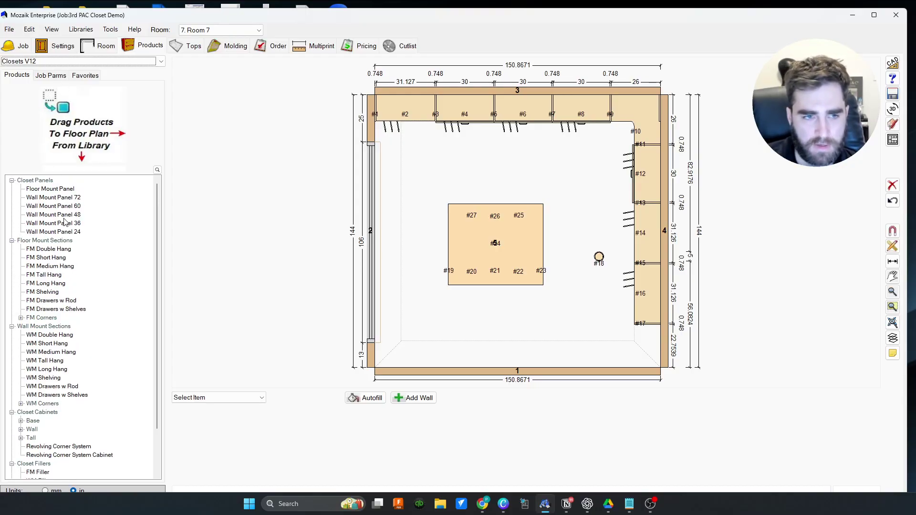
{"action": "scroll", "coordinate": [59, 241], "scroll_direction": "down", "scroll_amount": 2}
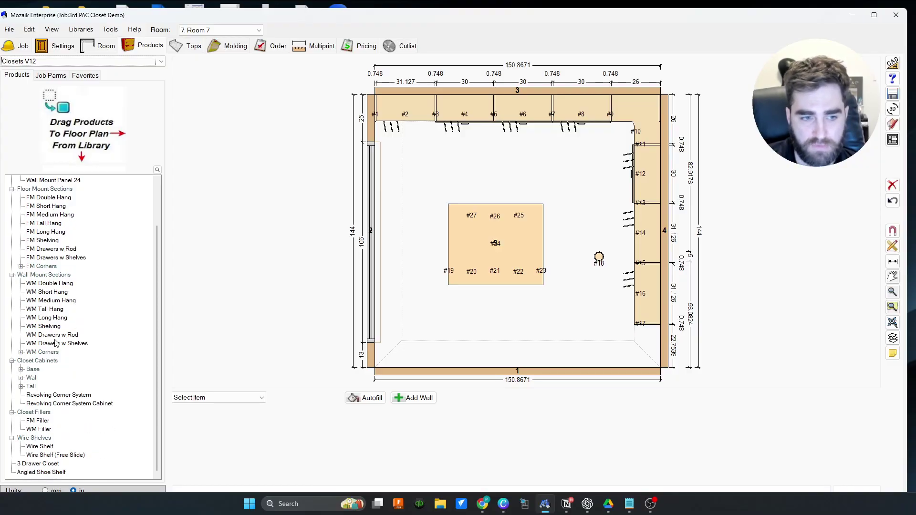
Step: Toggle the Base group, preview closet products, and add Wire Shelf (Free Slide)
{"action": "left_click", "coordinate": [21, 370]}
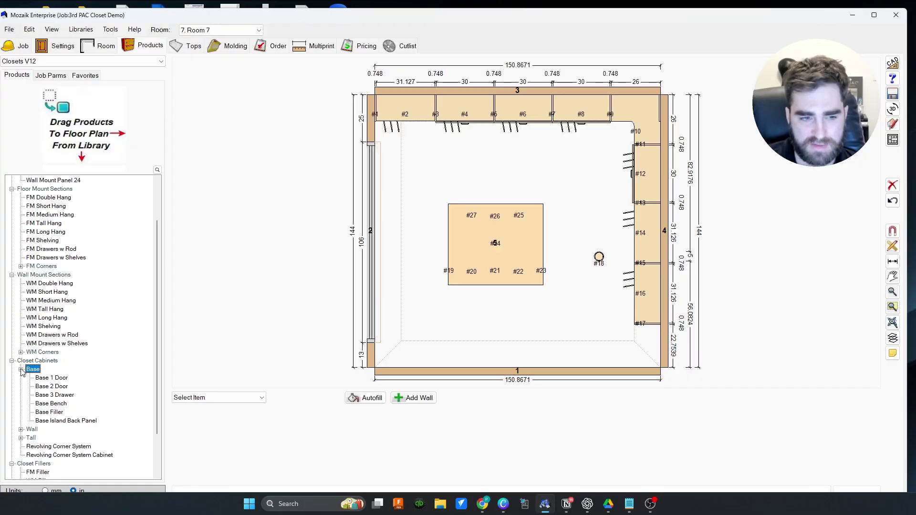
{"action": "left_click", "coordinate": [21, 370]}
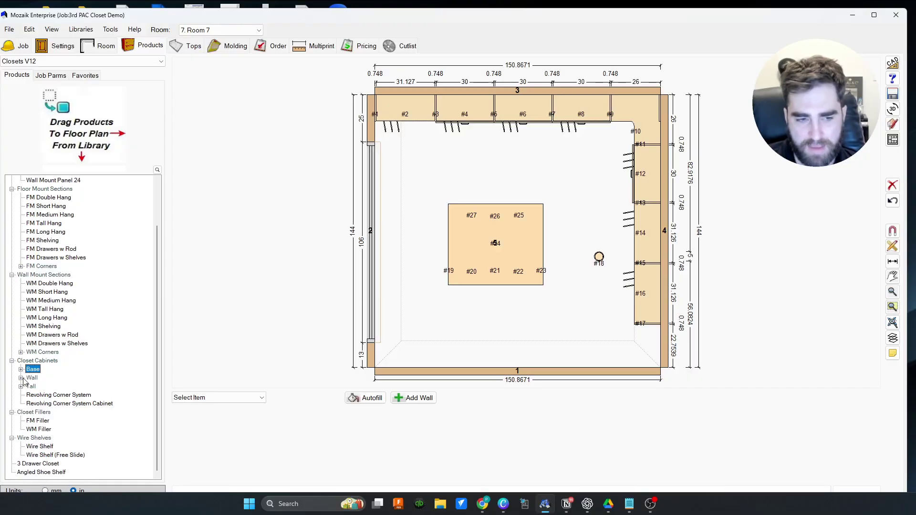
{"action": "left_click", "coordinate": [48, 472]}
{"action": "left_click", "coordinate": [44, 465]}
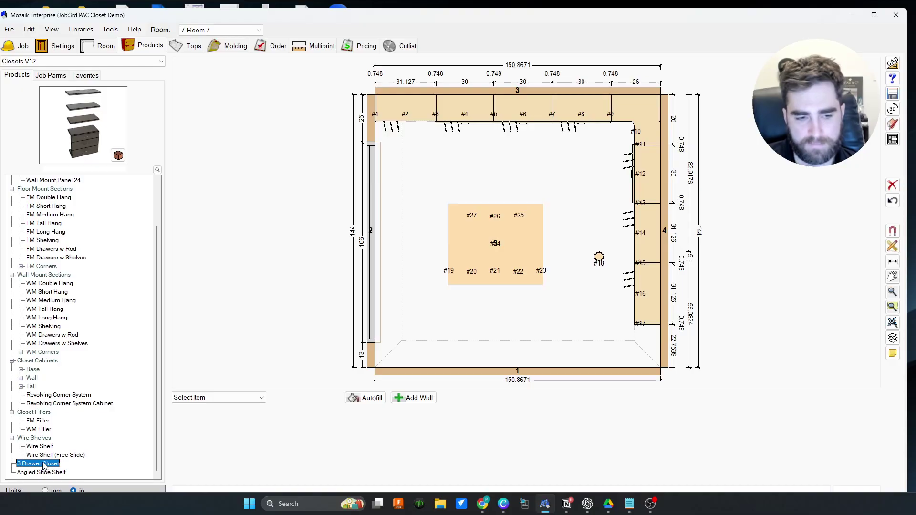
{"action": "double_click", "coordinate": [43, 455]}
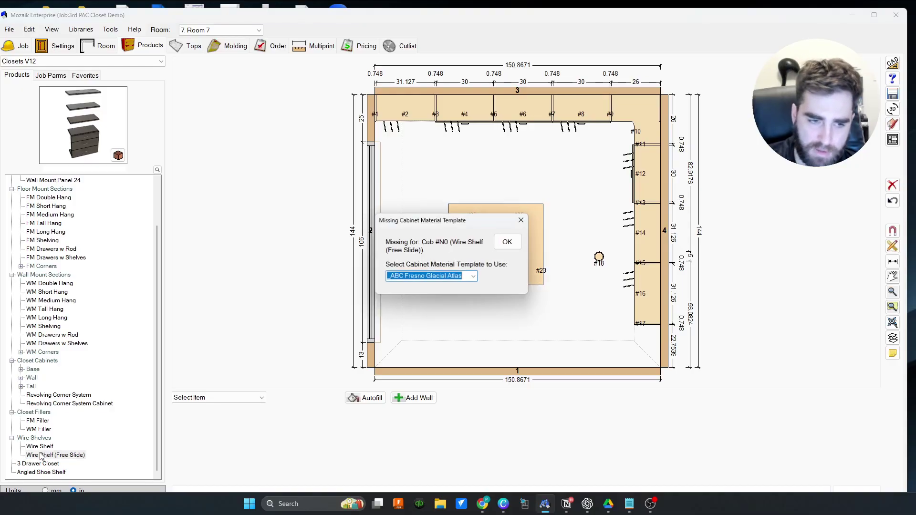
Step: Dismiss the missing material template warning and reload 1 PAC Closet Library V2
{"action": "left_click", "coordinate": [521, 221]}
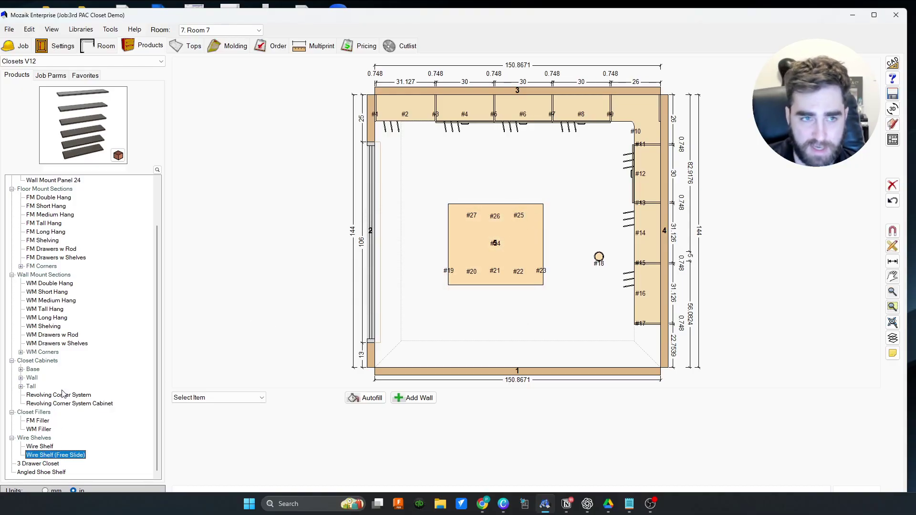
{"action": "left_click", "coordinate": [93, 62]}
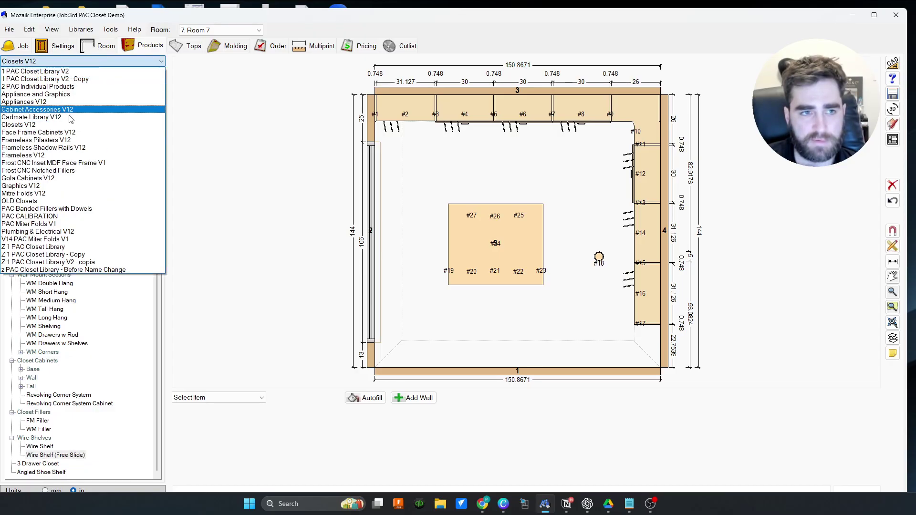
{"action": "left_click", "coordinate": [66, 71]}
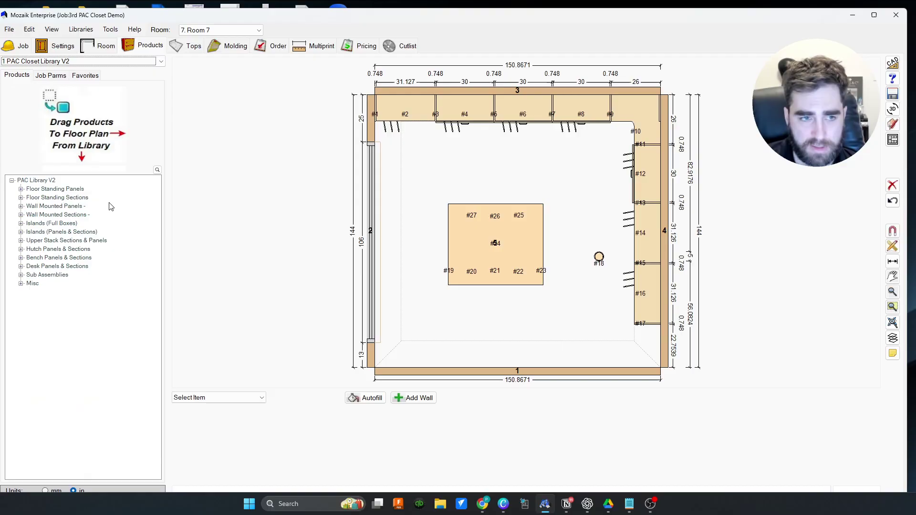
Step: Expand Floor Standing Panels > FS Standard Panels and rotate the FS 87 preview
{"action": "left_click", "coordinate": [21, 190]}
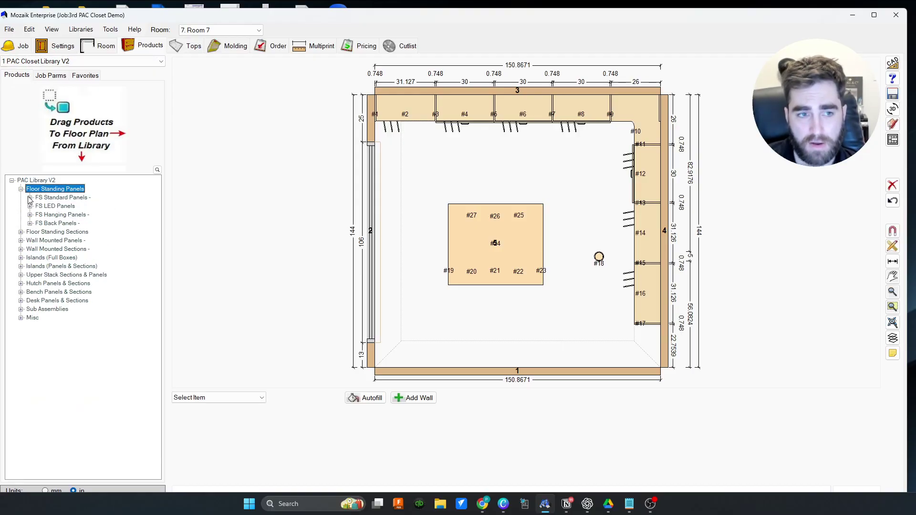
{"action": "left_click", "coordinate": [30, 198]}
{"action": "left_click", "coordinate": [52, 214]}
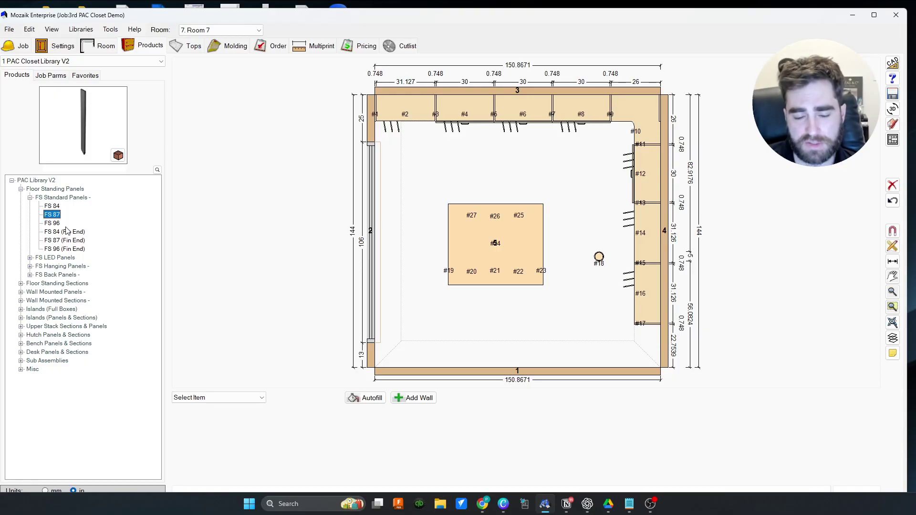
{"action": "left_click_drag", "start_coordinate": [91, 160], "coordinate": [115, 139]}
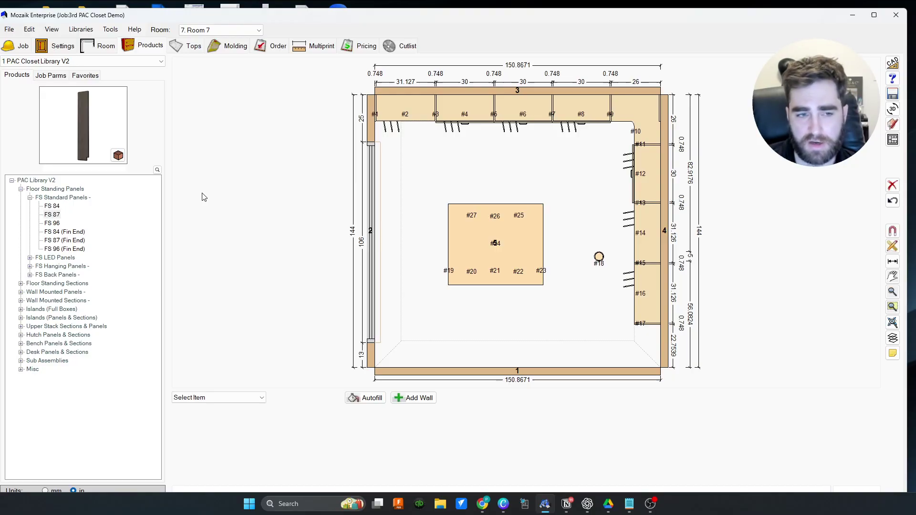
Step: Expand FS LED Panels and rotate the FS 84 LED Left preview
{"action": "left_click", "coordinate": [30, 259]}
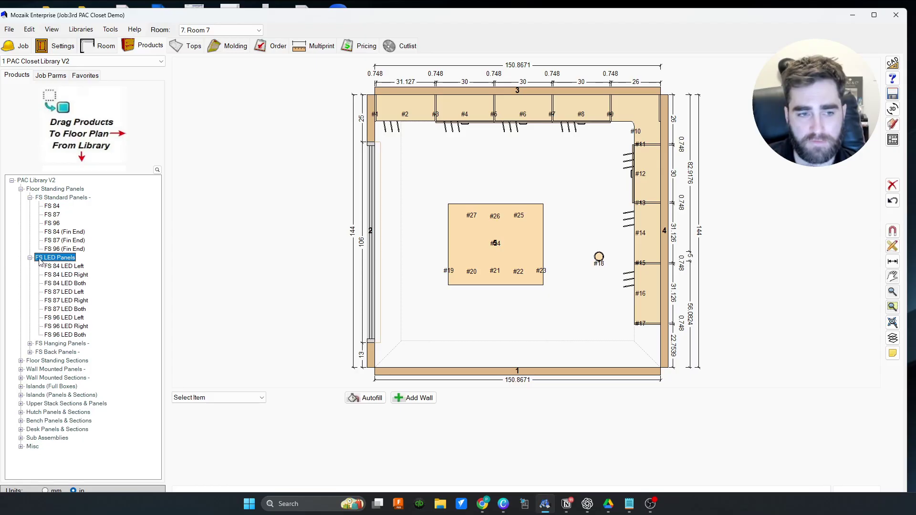
{"action": "left_click", "coordinate": [71, 268]}
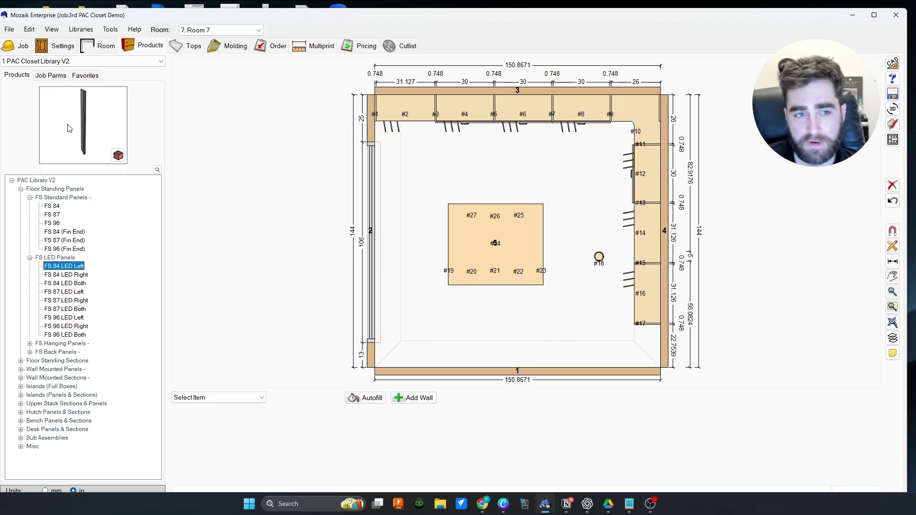
{"action": "left_click_drag", "start_coordinate": [69, 126], "coordinate": [105, 118]}
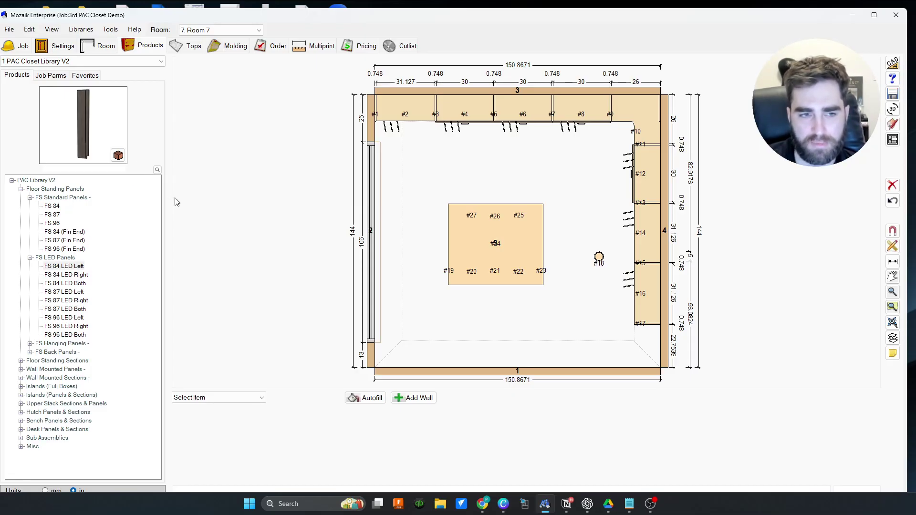
Step: Collapse Standard and LED panels, then expand FS Hanging Panels and Floor Standing Sections
{"action": "left_click", "coordinate": [30, 198]}
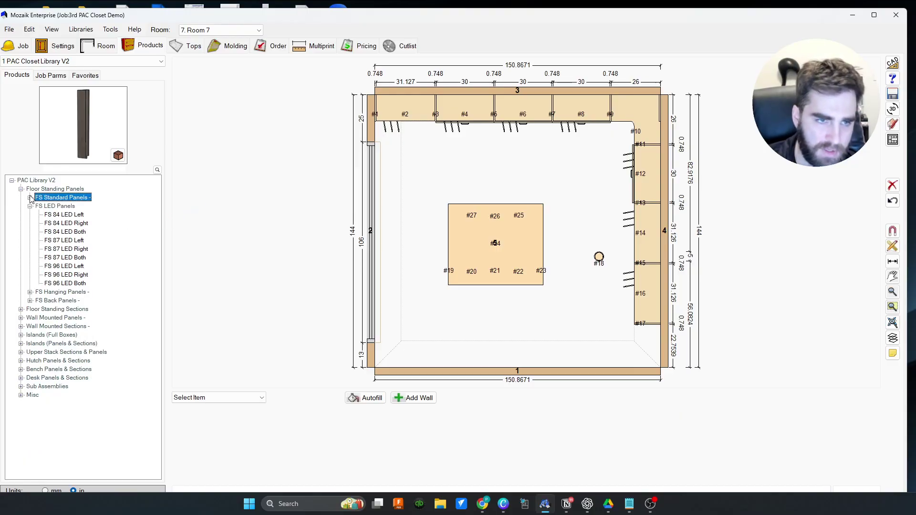
{"action": "left_click", "coordinate": [30, 206]}
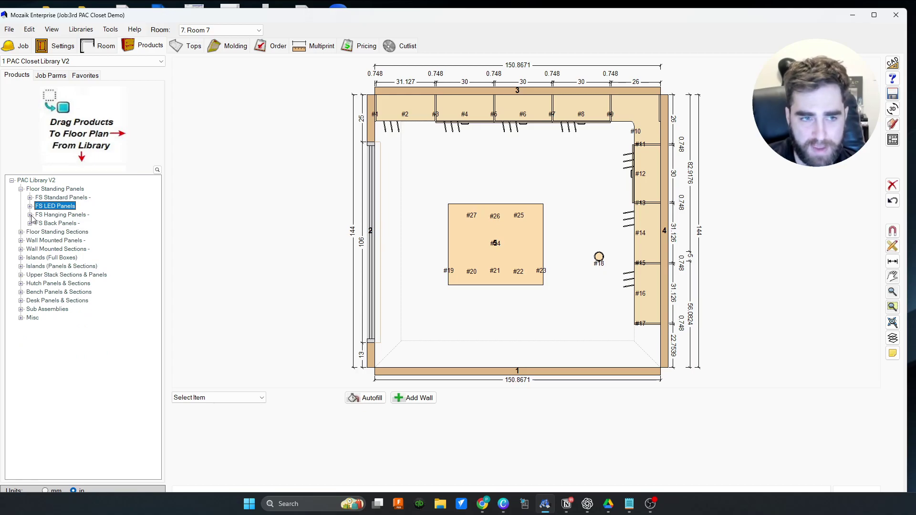
{"action": "left_click", "coordinate": [31, 215]}
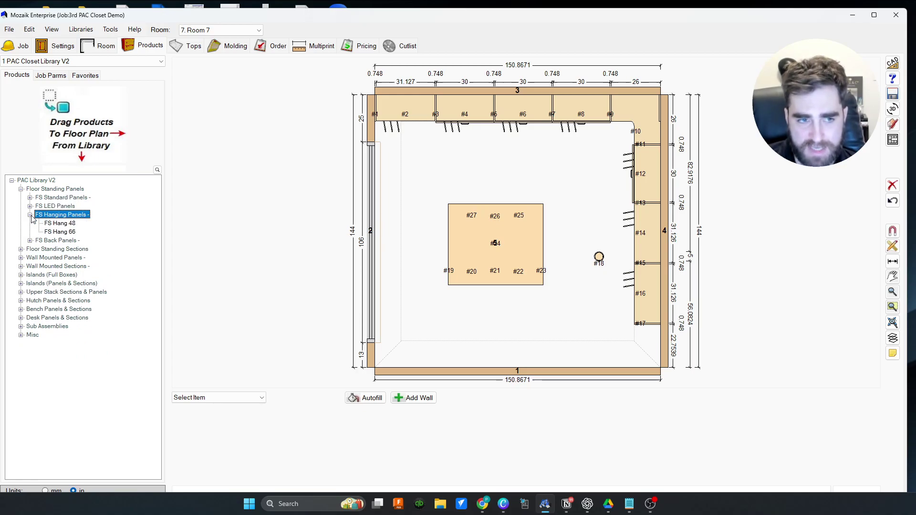
{"action": "left_click", "coordinate": [21, 250]}
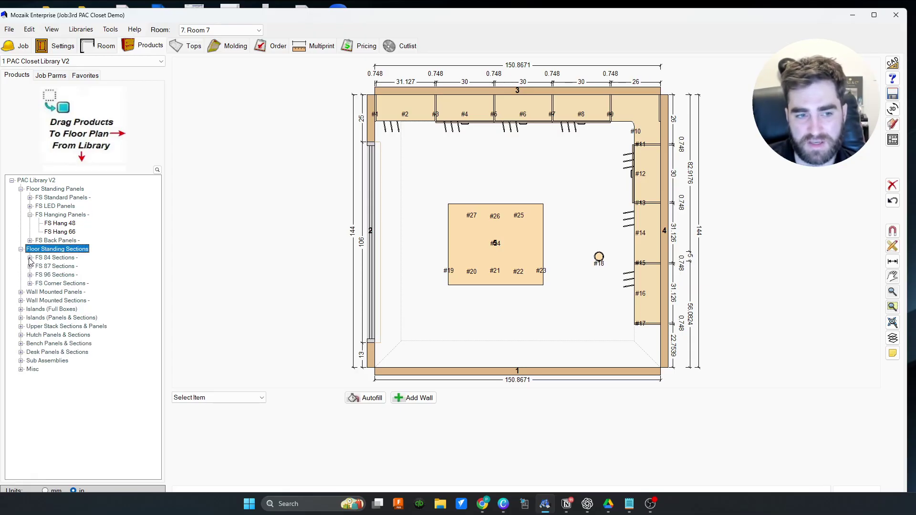
Step: Browse the FS 96 Sections items, then collapse FS 96 Sections and FS Hanging Panels
{"action": "left_click", "coordinate": [29, 275]}
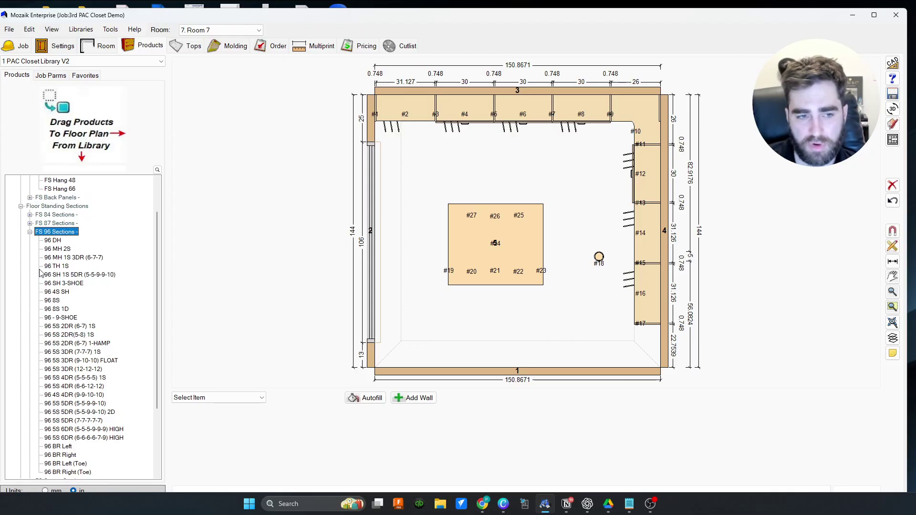
{"action": "scroll", "coordinate": [111, 302], "scroll_direction": "down", "scroll_amount": 2}
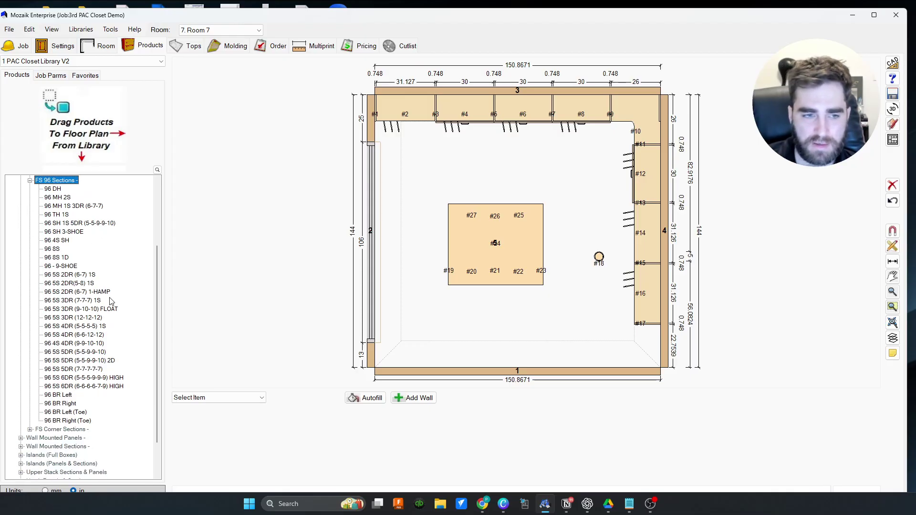
{"action": "scroll", "coordinate": [111, 301], "scroll_direction": "up", "scroll_amount": 1}
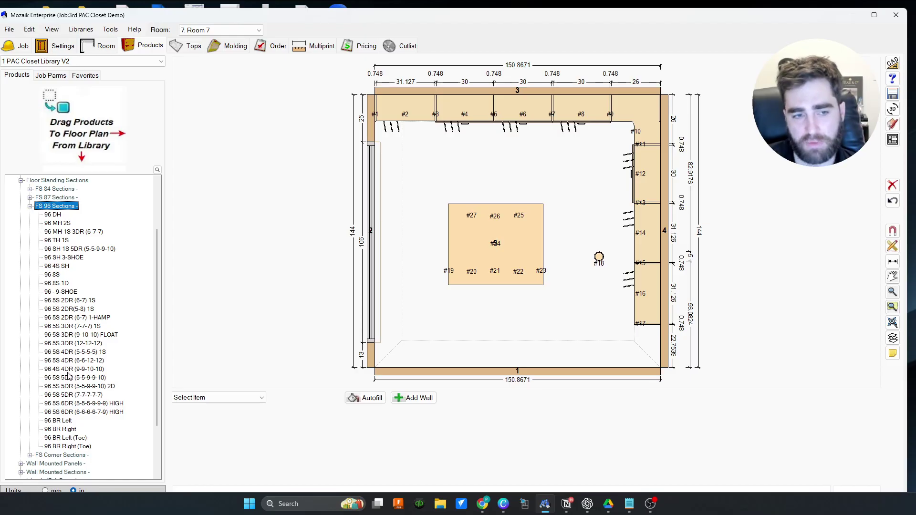
{"action": "left_click", "coordinate": [29, 207]}
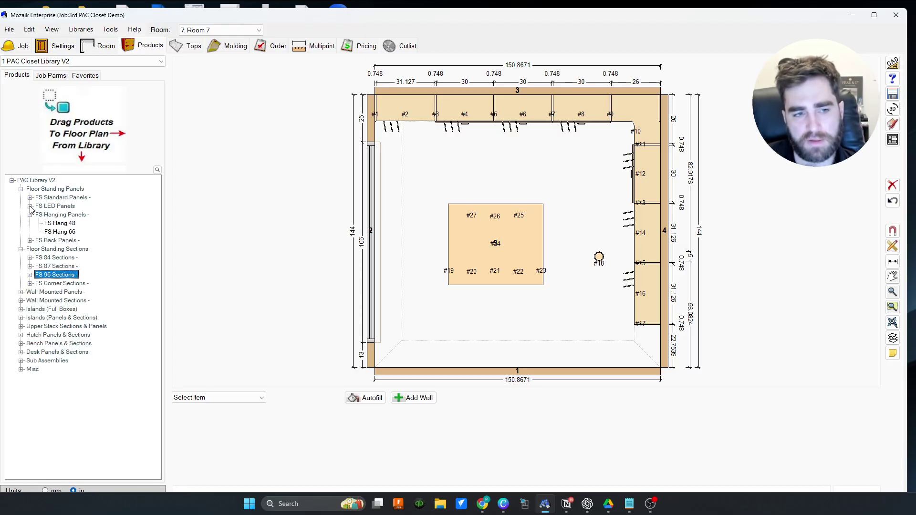
{"action": "left_click", "coordinate": [29, 215]}
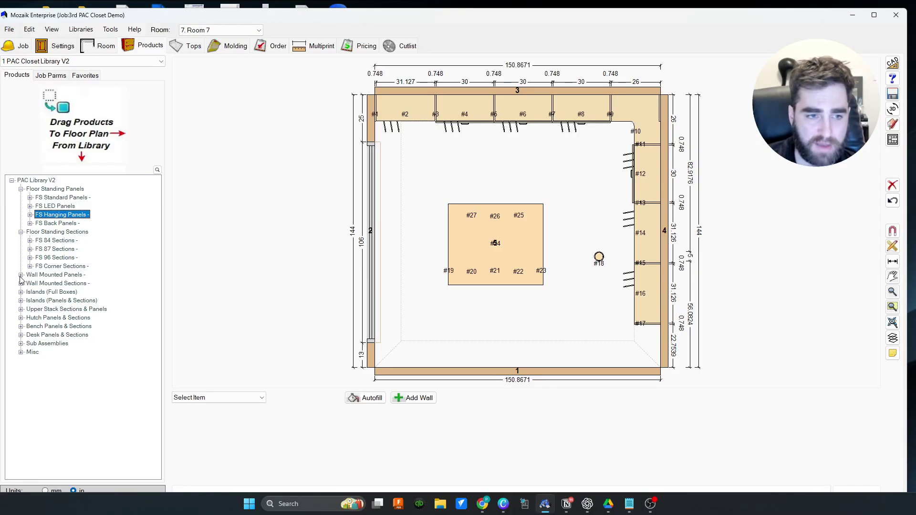
Step: Browse the 42 Inch and 19 x 42 Inch island sections, collapse them, and expand Upper Stack Sections & Panels
{"action": "left_click", "coordinate": [20, 301]}
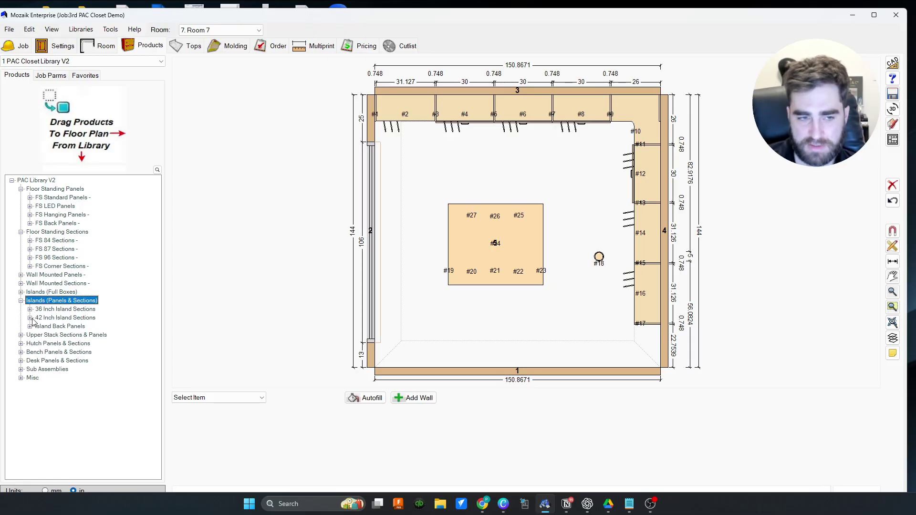
{"action": "left_click", "coordinate": [29, 318]}
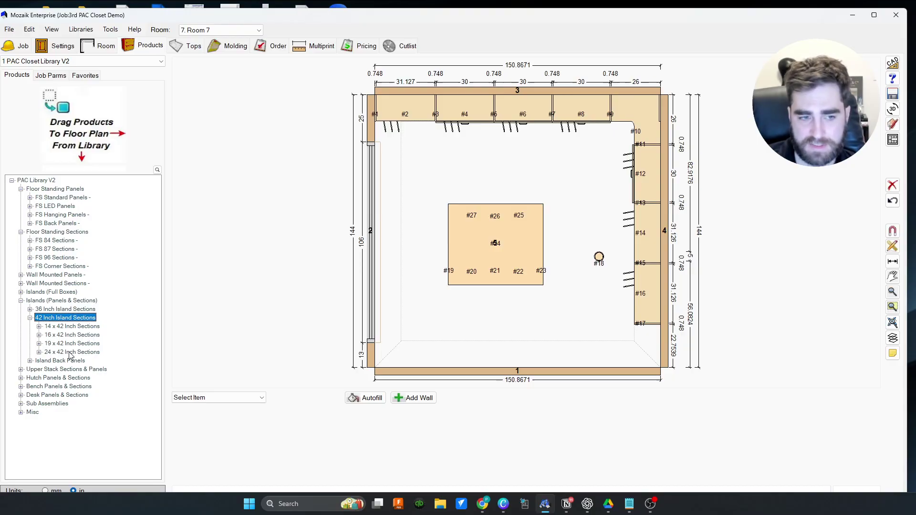
{"action": "left_click", "coordinate": [30, 318]}
{"action": "left_click", "coordinate": [30, 318]}
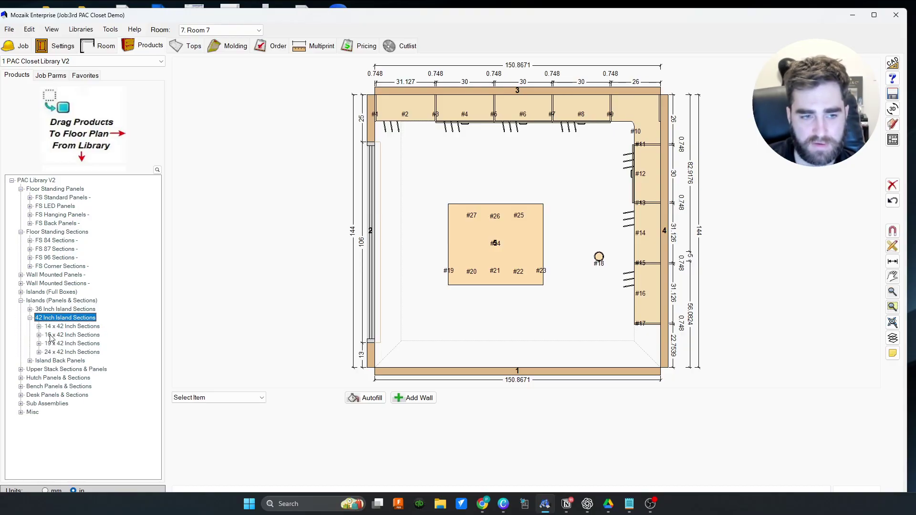
{"action": "left_click", "coordinate": [39, 343]}
{"action": "scroll", "coordinate": [99, 354], "scroll_direction": "down", "scroll_amount": 2}
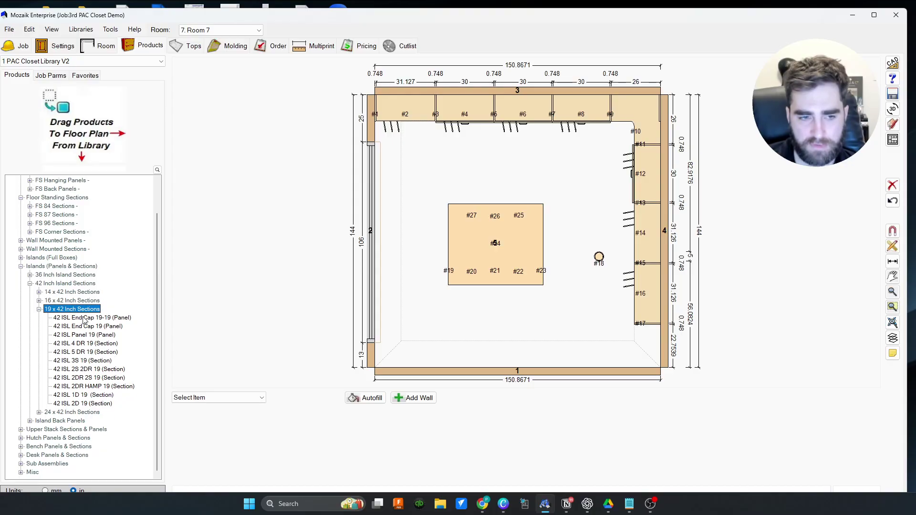
{"action": "left_click", "coordinate": [40, 311]}
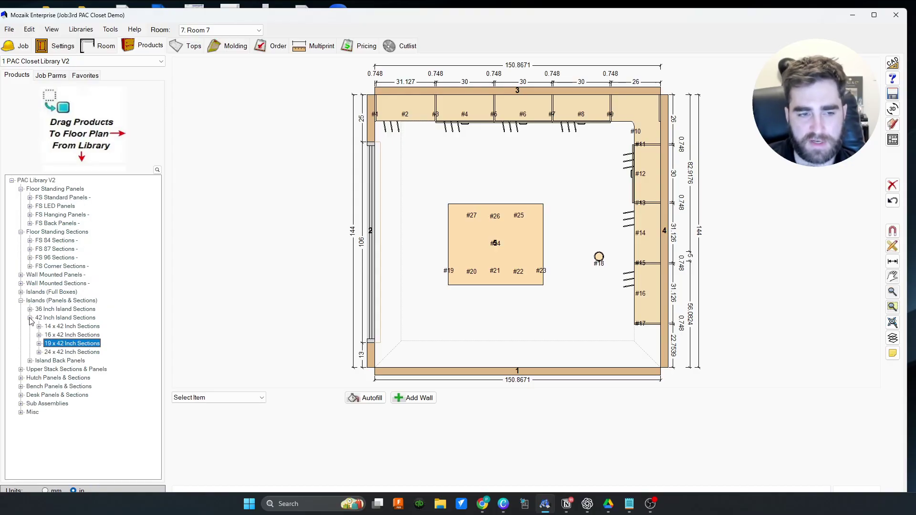
{"action": "left_click", "coordinate": [30, 318]}
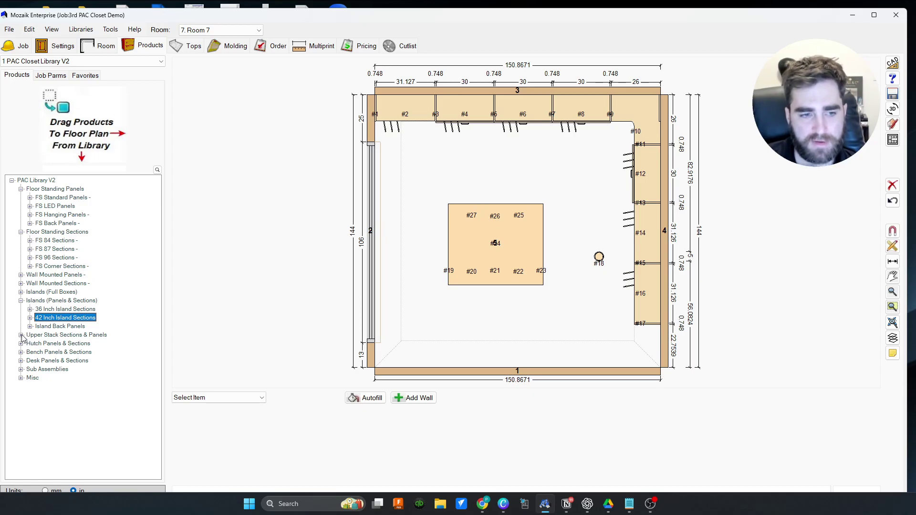
{"action": "left_click", "coordinate": [21, 335]}
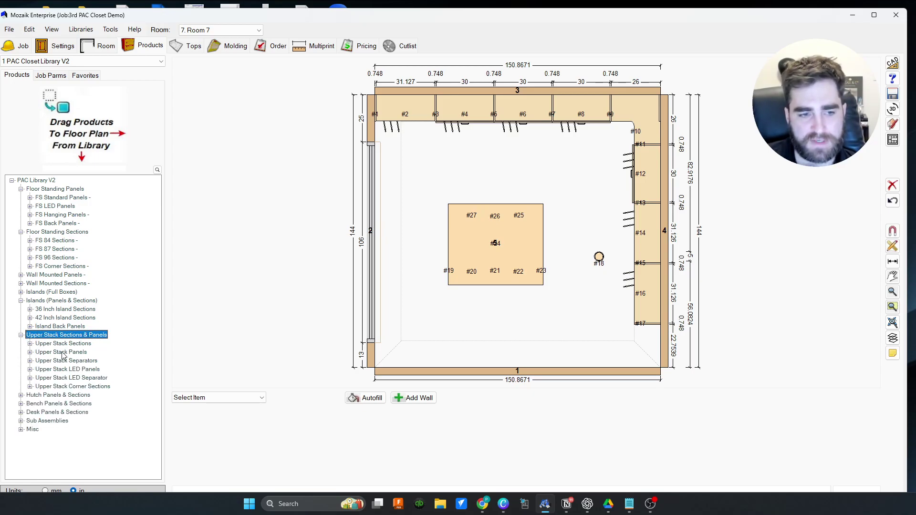
Step: List Upper Stack LED Panels and Hutch Base products, previewing HUT Base Panel 19
{"action": "left_click", "coordinate": [30, 369]}
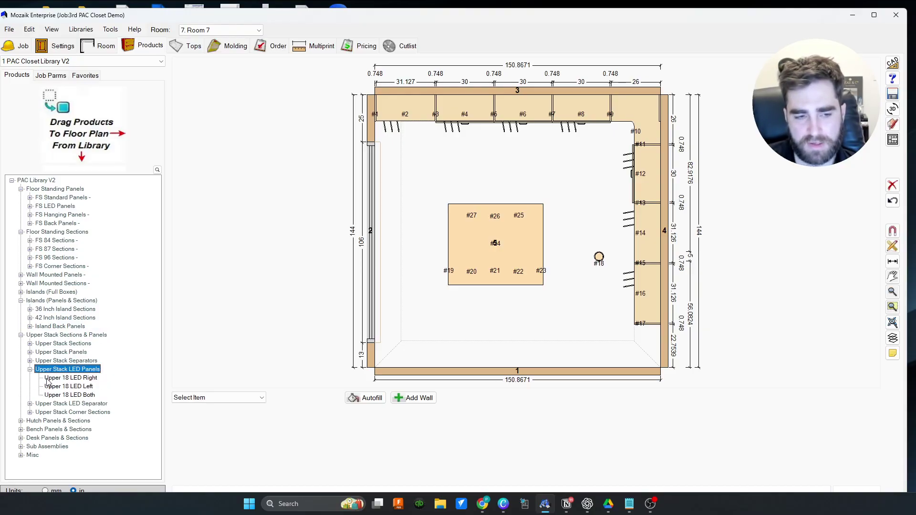
{"action": "left_click", "coordinate": [21, 421]}
{"action": "left_click", "coordinate": [30, 429]}
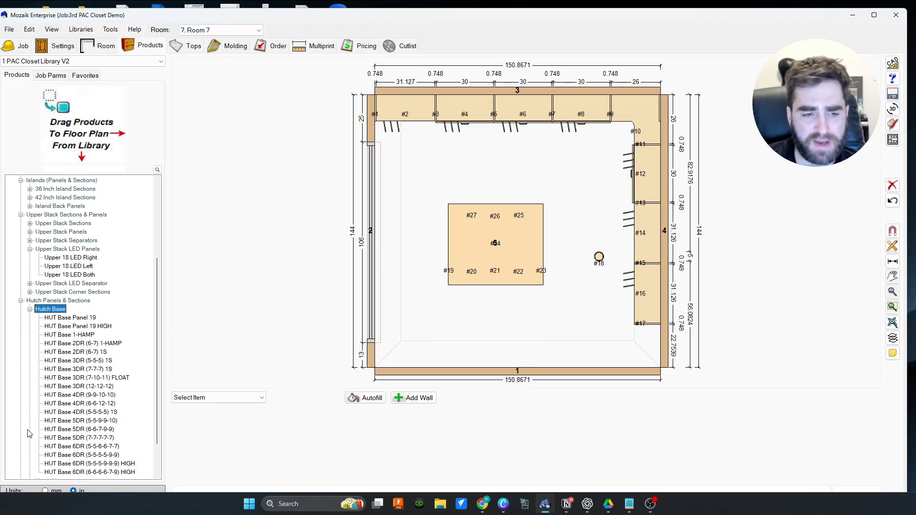
{"action": "scroll", "coordinate": [28, 433], "scroll_direction": "down", "scroll_amount": 3}
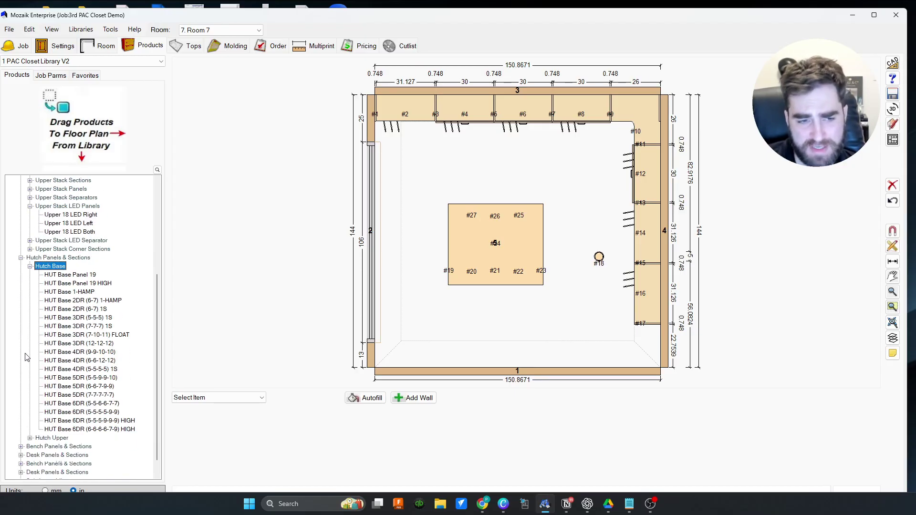
{"action": "left_click", "coordinate": [30, 438]}
{"action": "left_click", "coordinate": [30, 430]}
{"action": "left_click", "coordinate": [29, 272]}
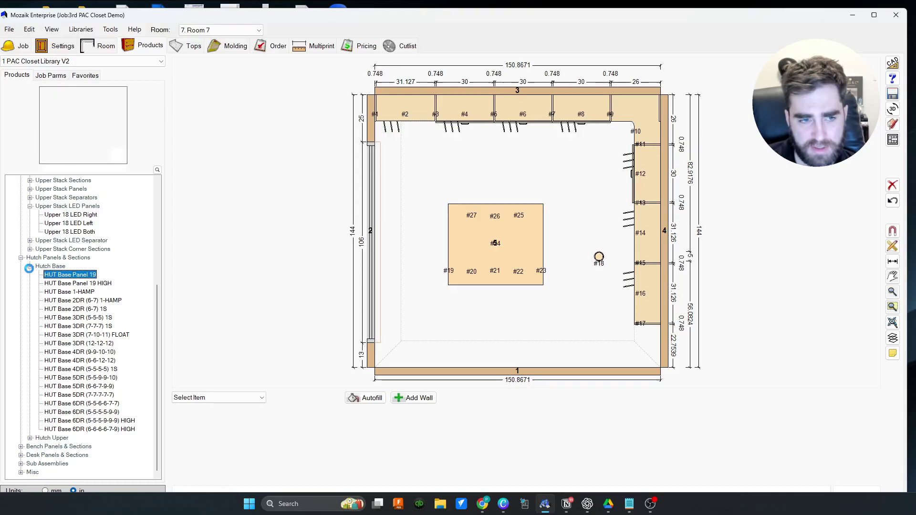
{"action": "left_click", "coordinate": [29, 268]}
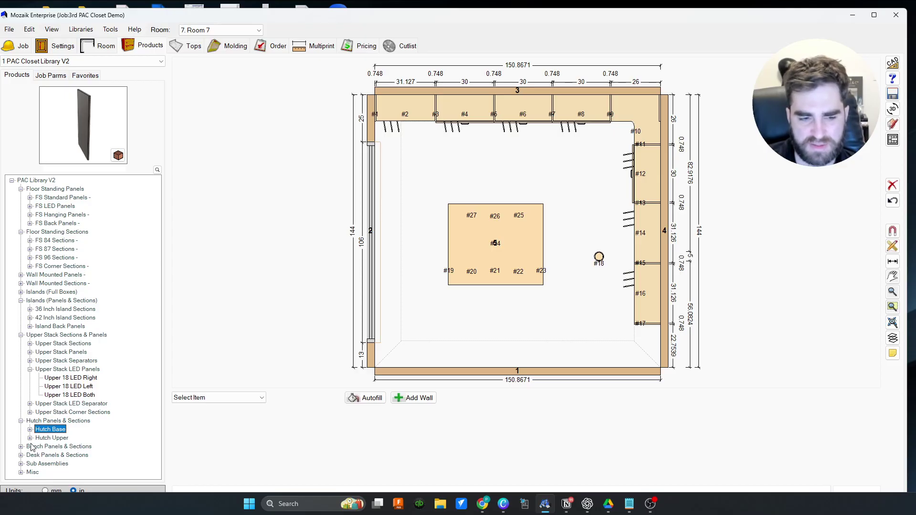
Step: Expand Sub Assemblies and its Order Tab items, then show the Misc products
{"action": "left_click", "coordinate": [21, 463]}
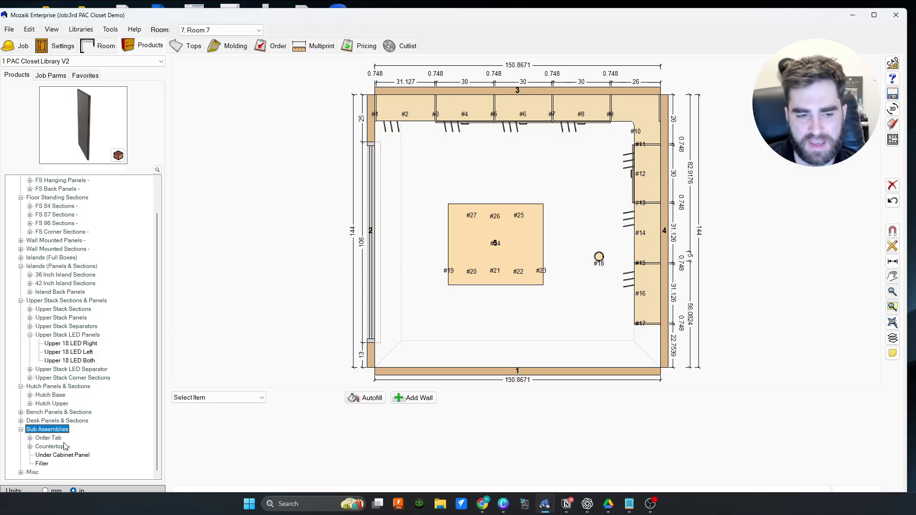
{"action": "left_click", "coordinate": [30, 438]}
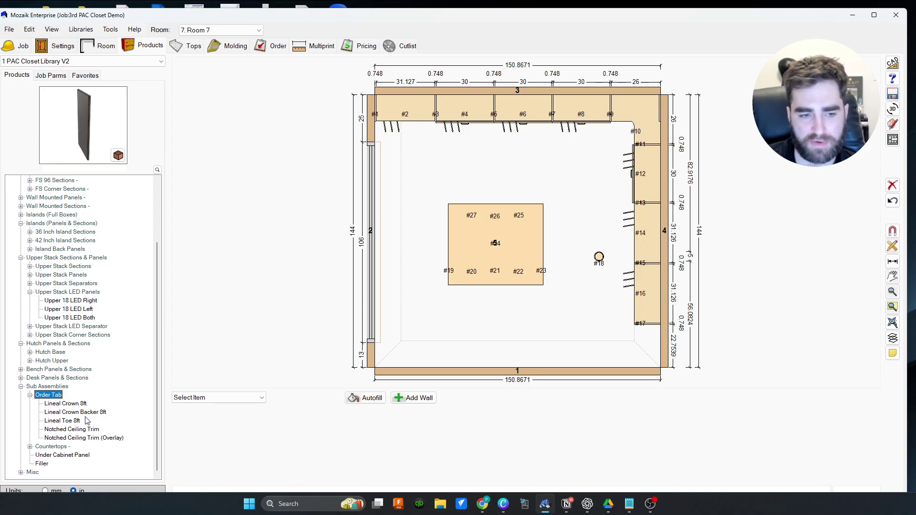
{"action": "left_click", "coordinate": [30, 396]}
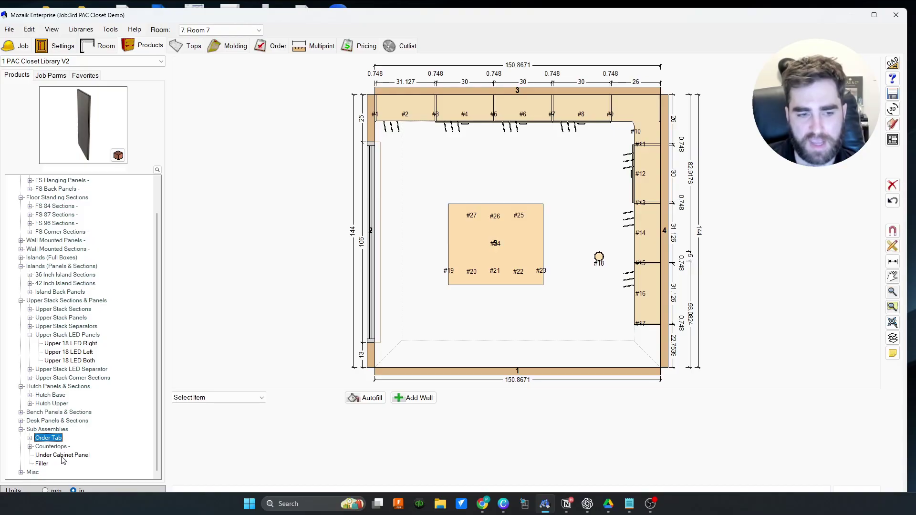
{"action": "left_click", "coordinate": [20, 472]}
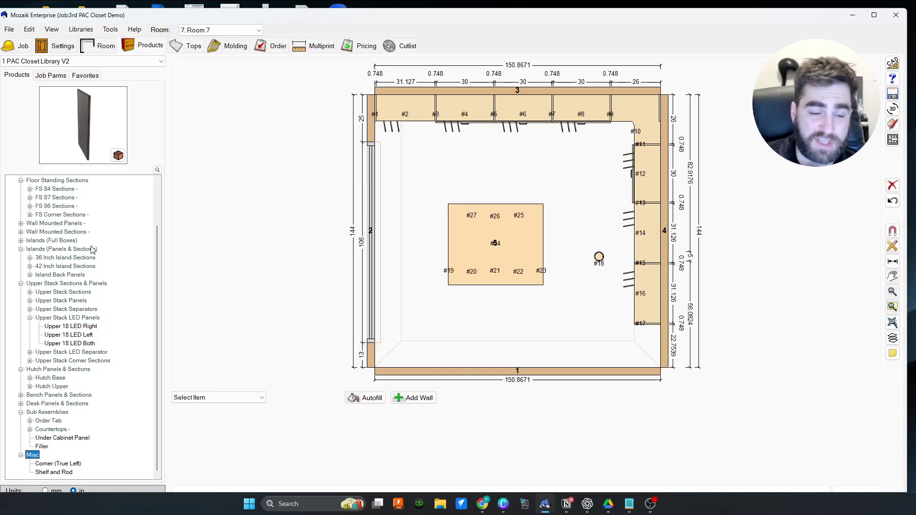
Step: Switch focus to another program window with Alt+Tab
{"action": "key", "text": "alt+Tab"}
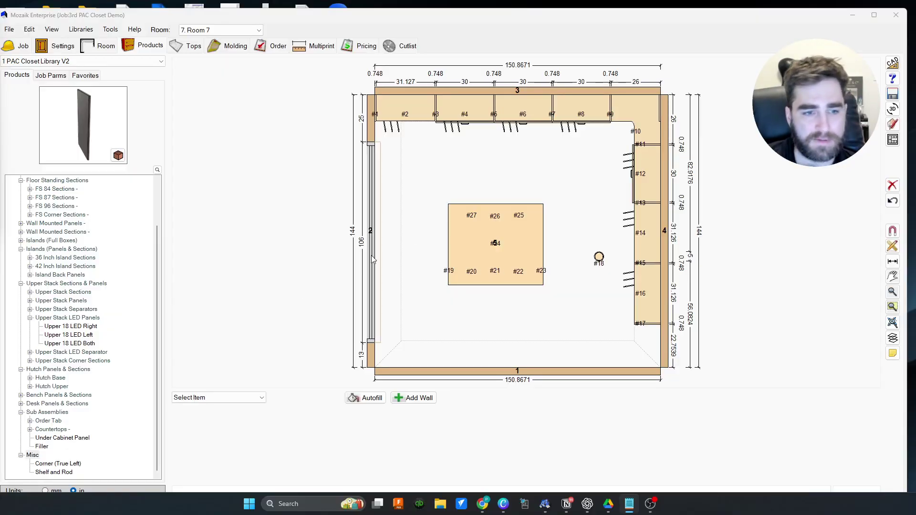
Step: Show the Job Parms categories, expand Other, and briefly expand then collapse Custom
{"action": "left_click", "coordinate": [52, 76]}
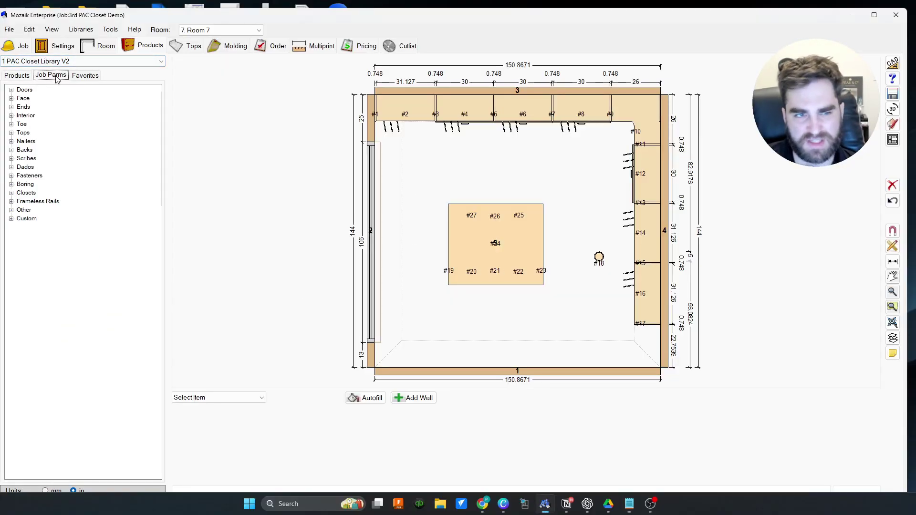
{"action": "left_click", "coordinate": [11, 210]}
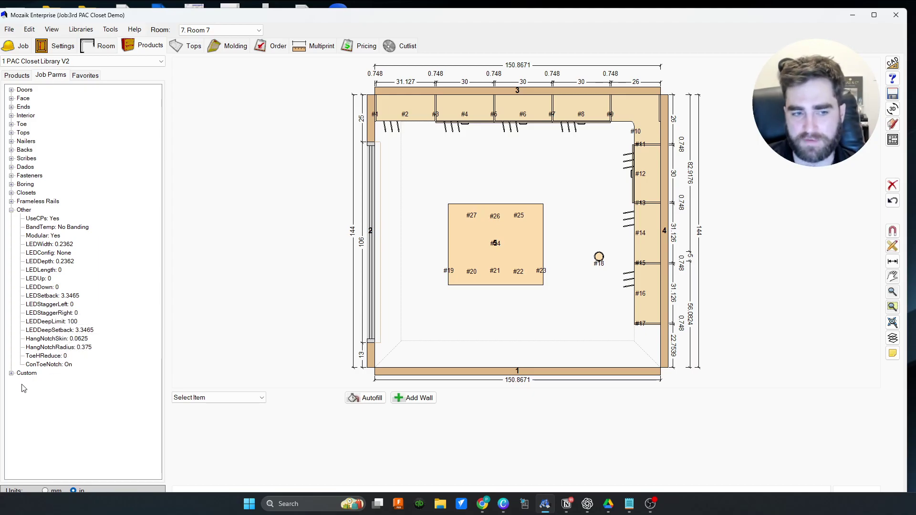
{"action": "left_click", "coordinate": [11, 373]}
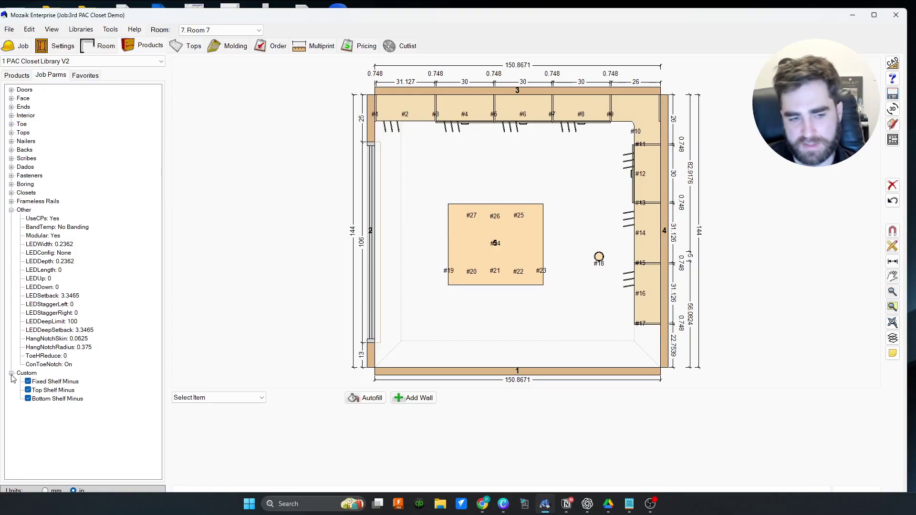
{"action": "left_click", "coordinate": [11, 374]}
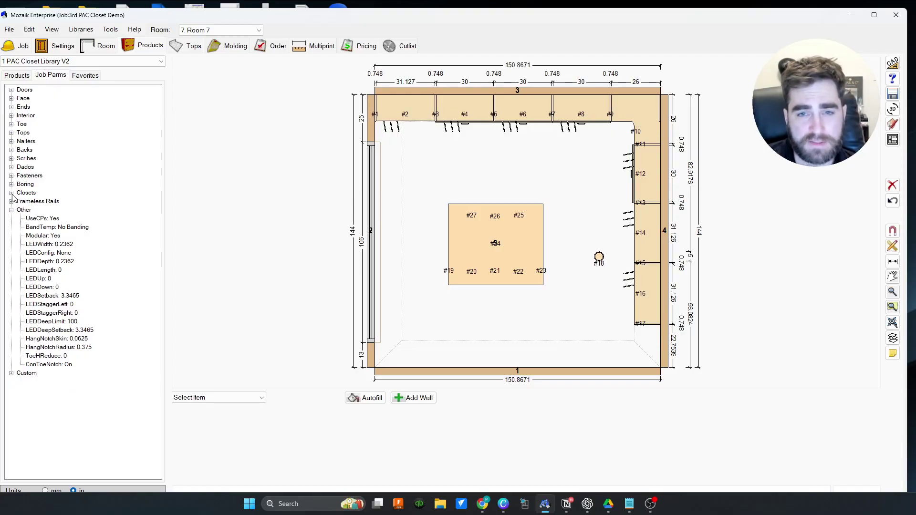
Step: View the Room 7 closet in the 3D Room Viewer, adjusting the view and window position
{"action": "left_click", "coordinate": [895, 113]}
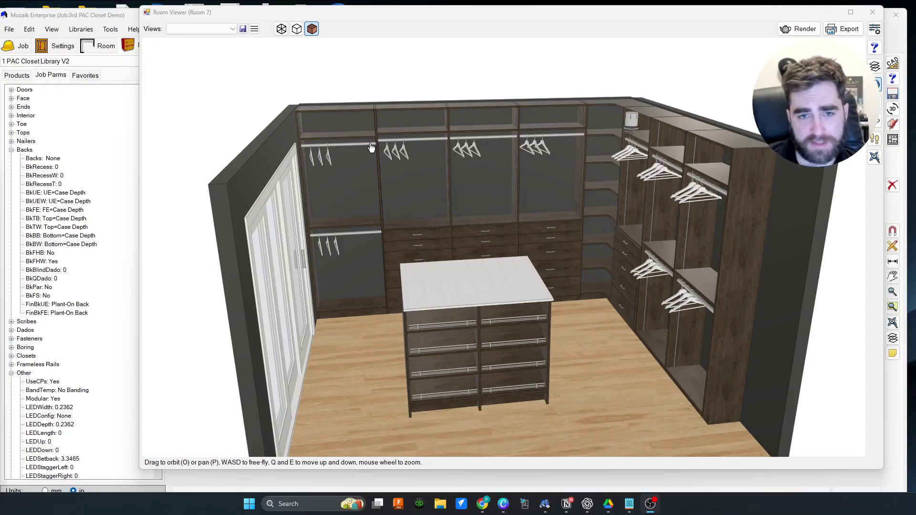
{"action": "mouse_move", "coordinate": [419, 212]}
{"action": "left_mouse_down"}
{"action": "mouse_move", "coordinate": [429, 201]}
{"action": "mouse_move", "coordinate": [415, 199]}
{"action": "left_mouse_up"}
{"action": "scroll", "coordinate": [414, 237], "scroll_direction": "down", "scroll_amount": 3}
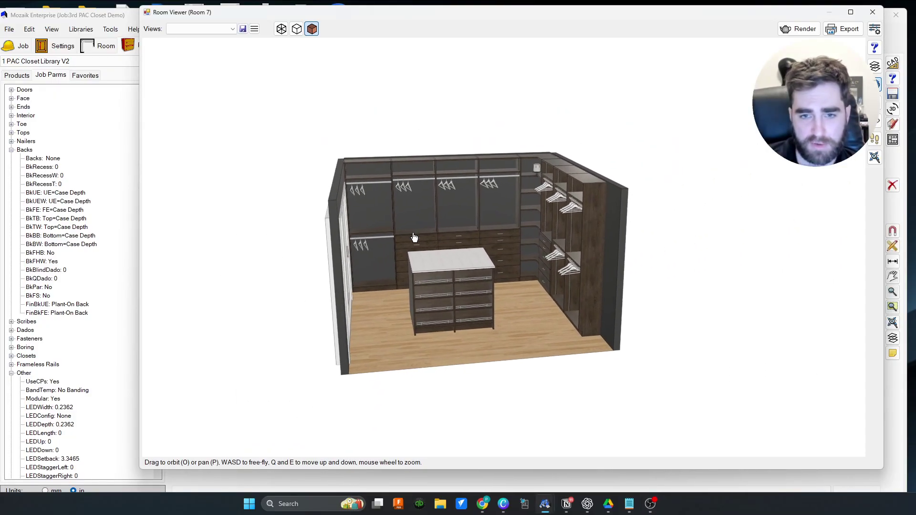
{"action": "scroll", "coordinate": [434, 254], "scroll_direction": "up", "scroll_amount": 3}
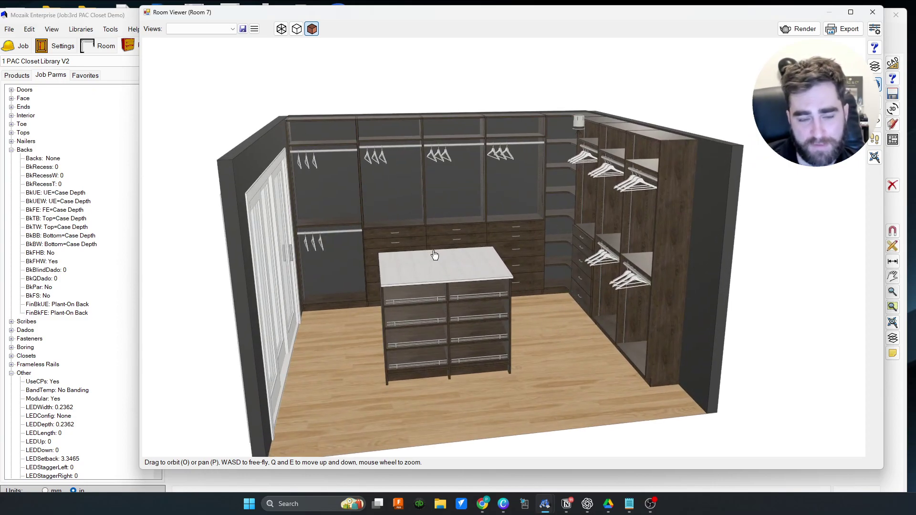
{"action": "left_click_drag", "start_coordinate": [452, 12], "coordinate": [468, 28]}
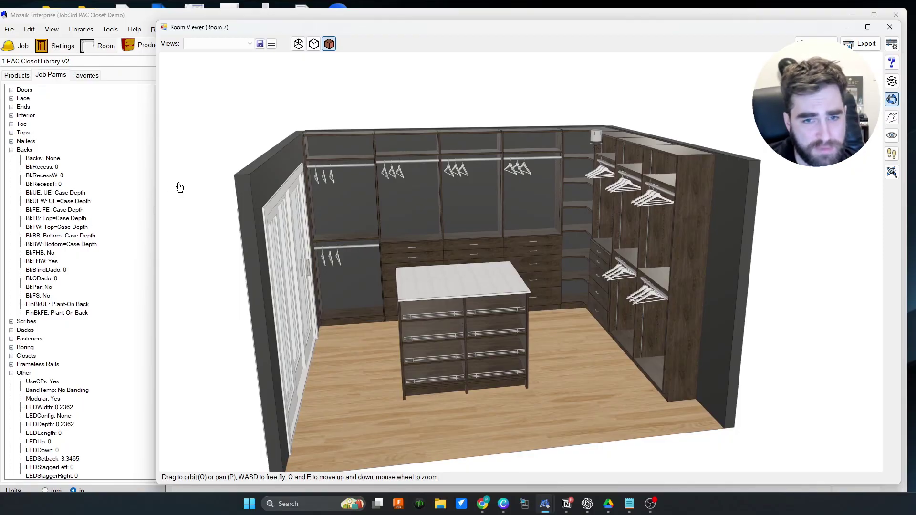
{"action": "left_click", "coordinate": [134, 16]}
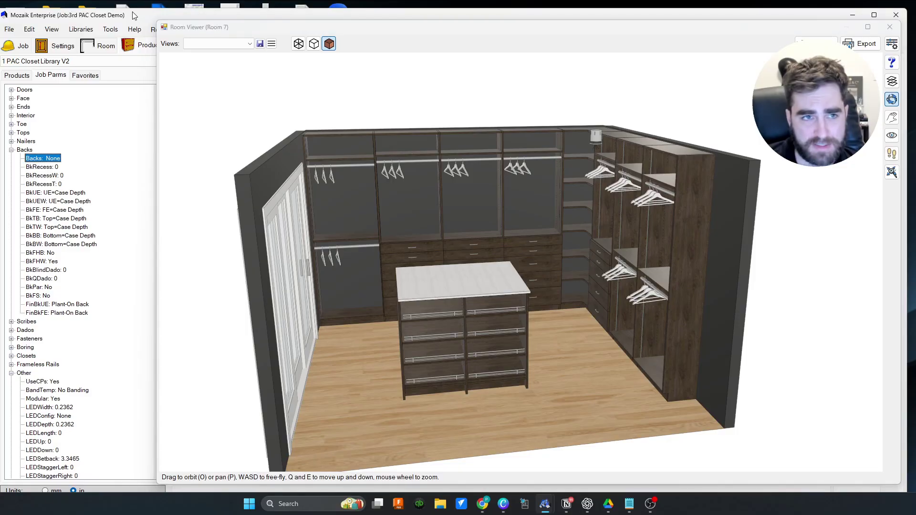
Step: Close the 3D Room Viewer and open the product library editor
{"action": "left_click", "coordinate": [890, 27]}
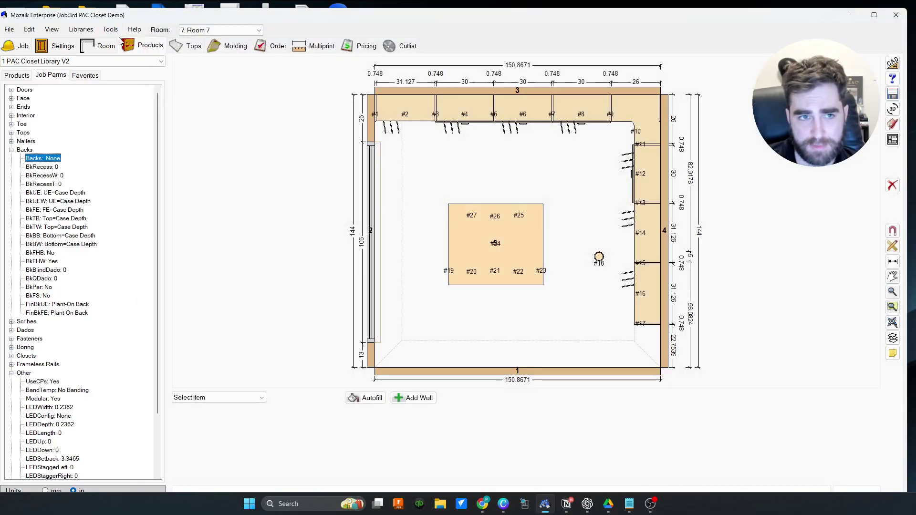
{"action": "left_click", "coordinate": [81, 29]}
{"action": "left_click", "coordinate": [93, 38]}
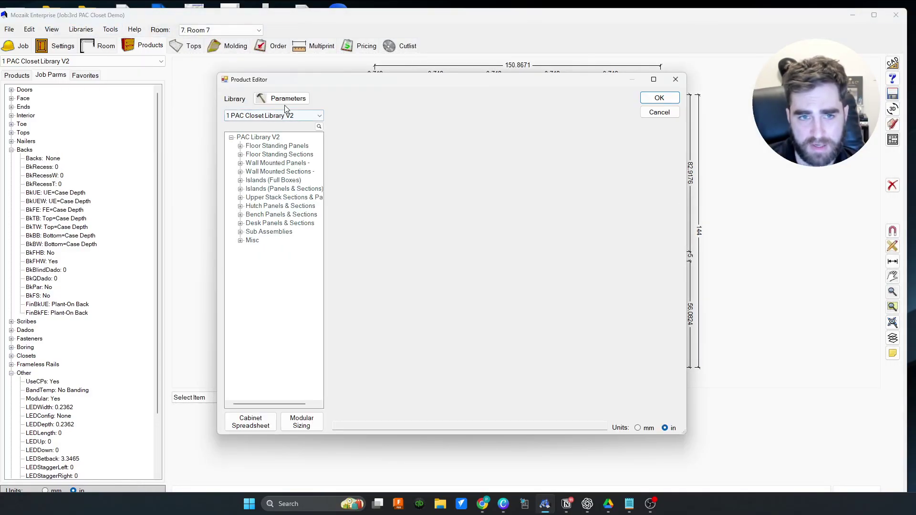
Step: Review standard modular sizes (10.8661 height, 3.6614 fixed face), then cancel both dialogs
{"action": "left_click", "coordinate": [301, 422]}
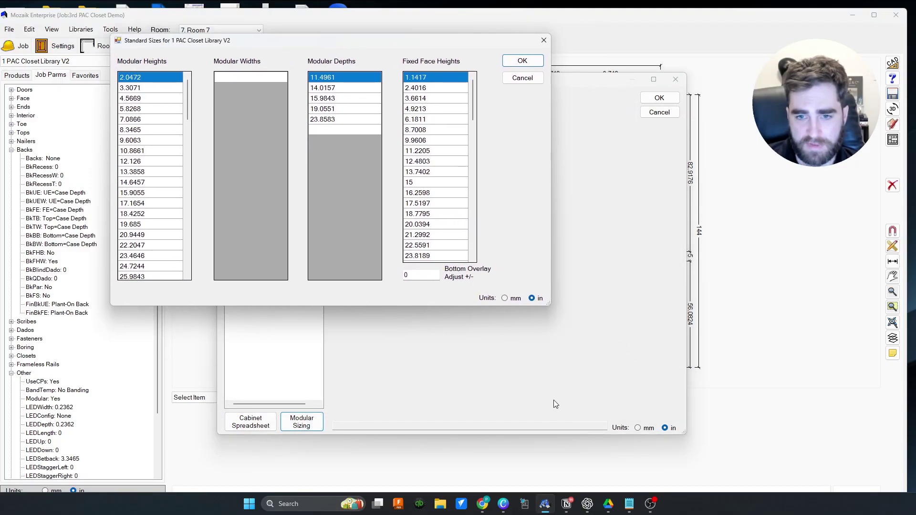
{"action": "left_click_drag", "start_coordinate": [551, 307], "coordinate": [790, 456]}
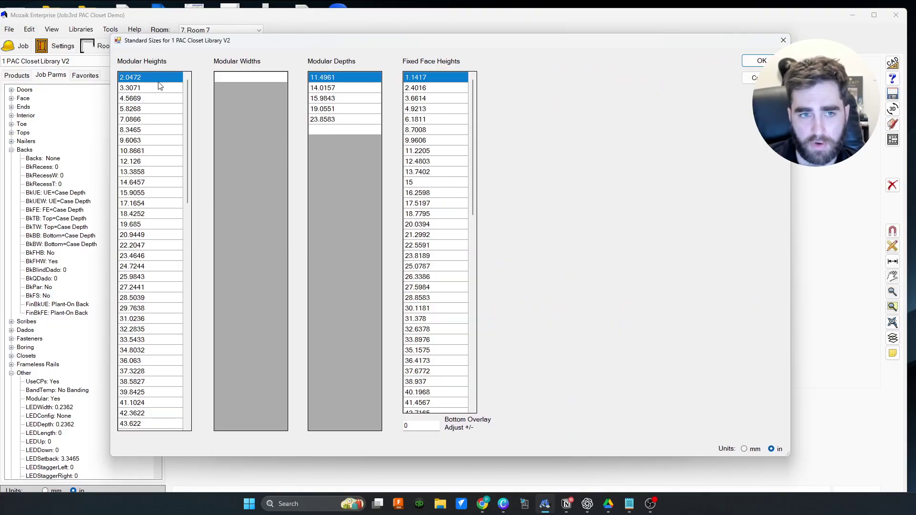
{"action": "left_click_drag", "start_coordinate": [188, 92], "coordinate": [189, 153]}
{"action": "left_click", "coordinate": [153, 141]}
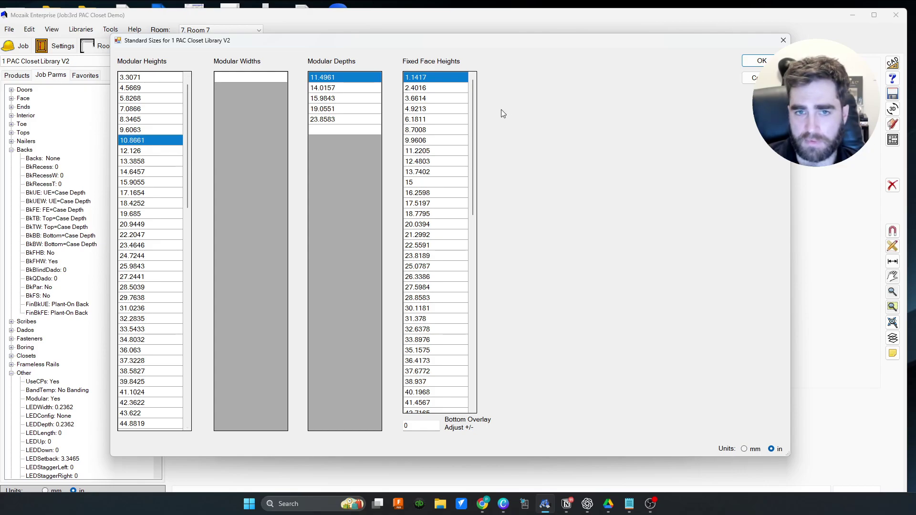
{"action": "left_click", "coordinate": [443, 99]}
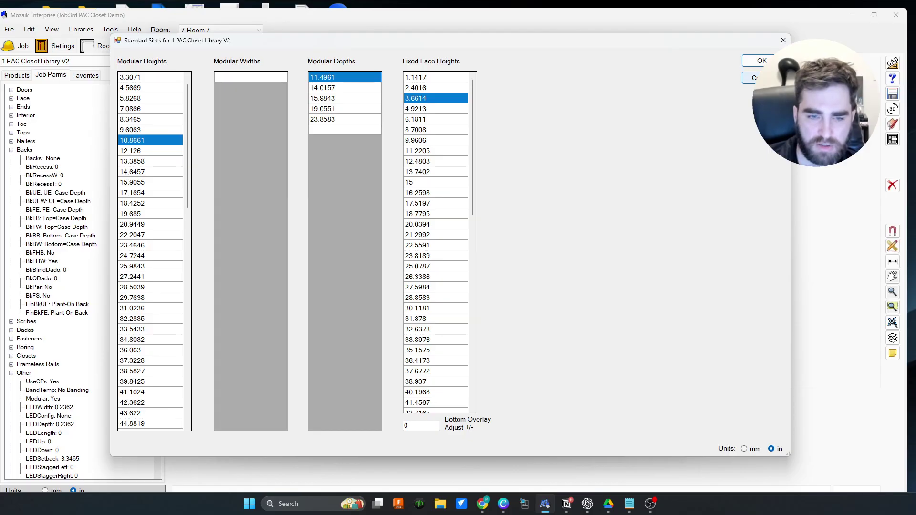
{"action": "left_click", "coordinate": [753, 78]}
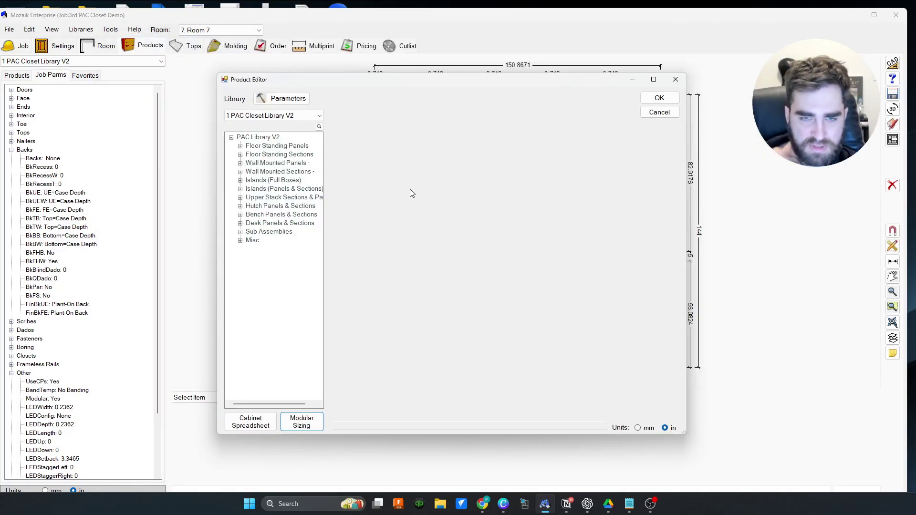
{"action": "left_click", "coordinate": [659, 112]}
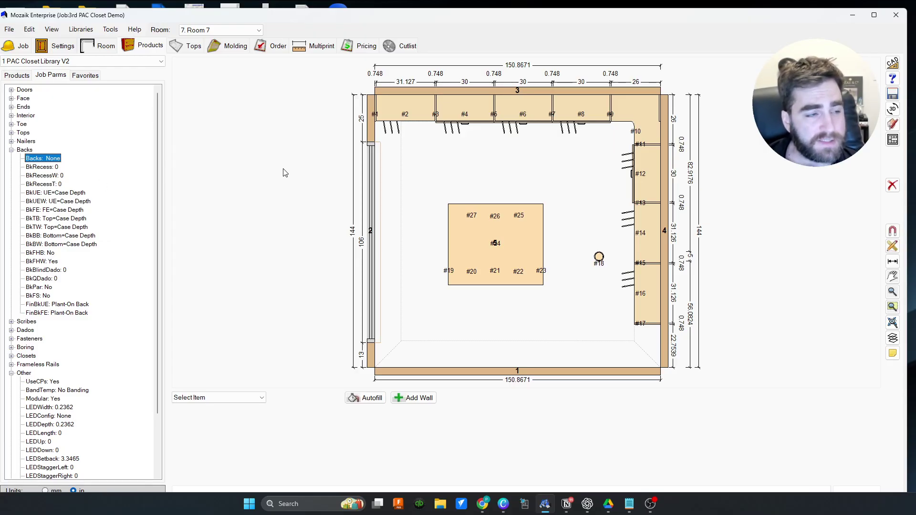
{"action": "left_click", "coordinate": [79, 29]}
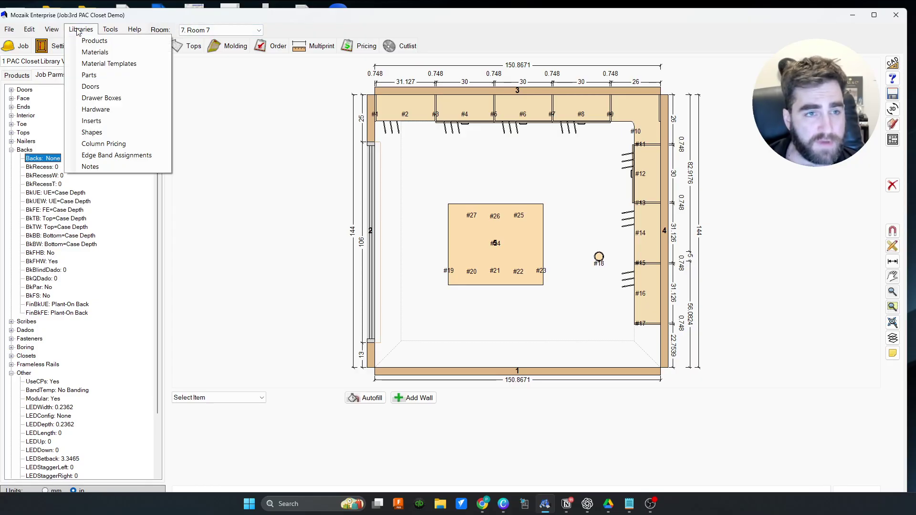
{"action": "left_click", "coordinate": [103, 121]}
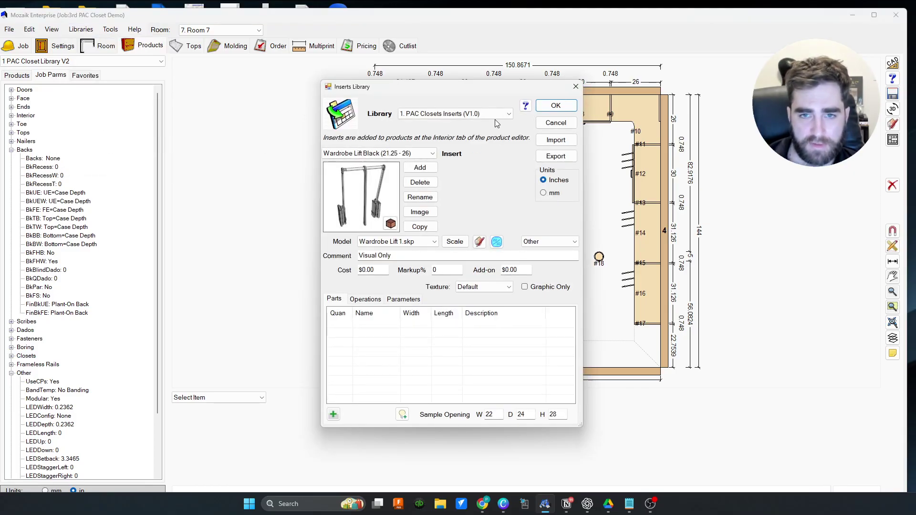
{"action": "left_click", "coordinate": [483, 116]}
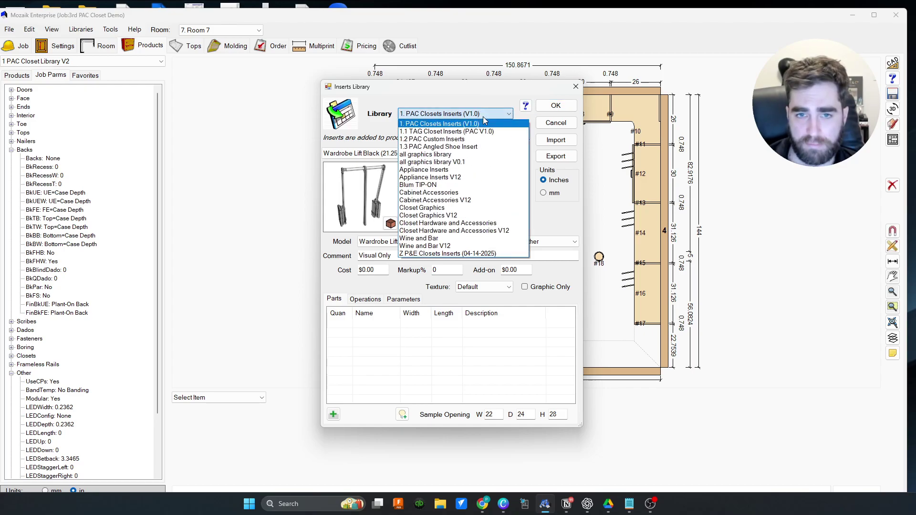
{"action": "left_click", "coordinate": [438, 125]}
{"action": "left_click", "coordinate": [379, 154]}
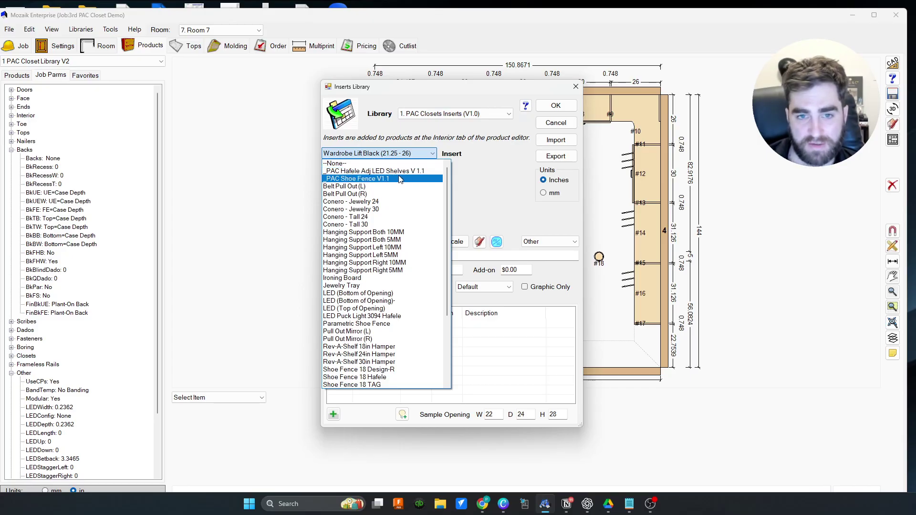
{"action": "left_click", "coordinate": [380, 179]}
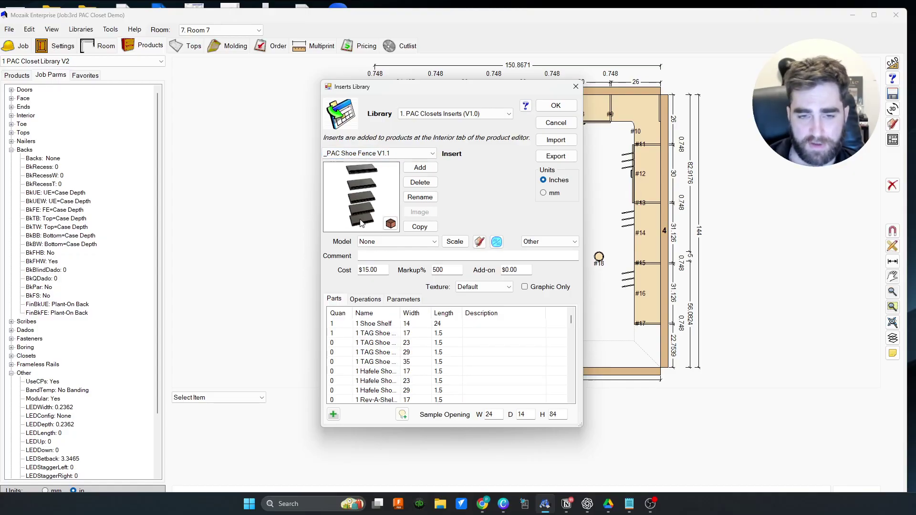
{"action": "left_click", "coordinate": [433, 154]}
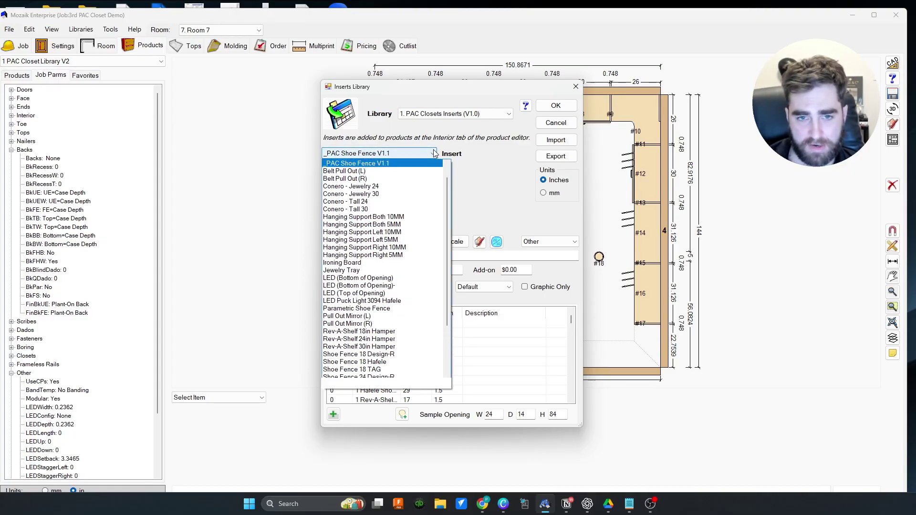
{"action": "left_click", "coordinate": [470, 200]}
{"action": "left_click", "coordinate": [557, 105]}
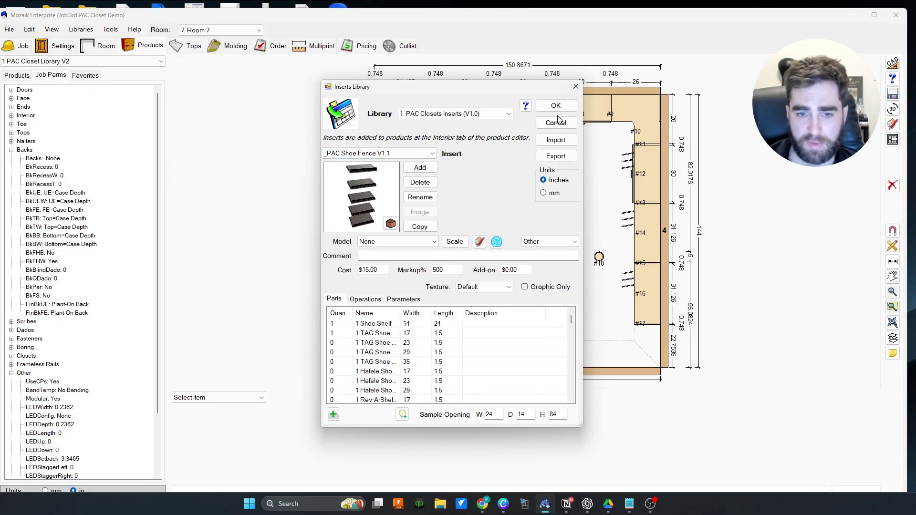
{"action": "left_click", "coordinate": [555, 123]}
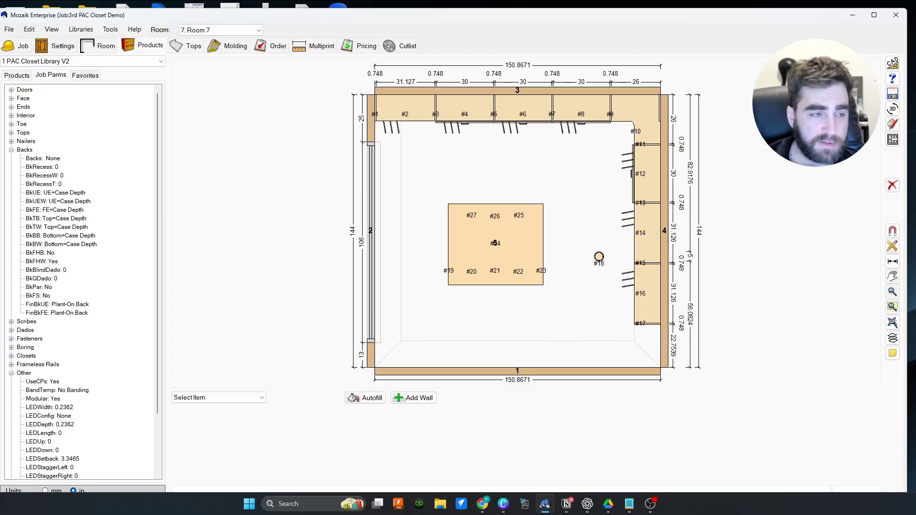
{"action": "scroll", "coordinate": [424, 172], "scroll_direction": "down", "scroll_amount": 2}
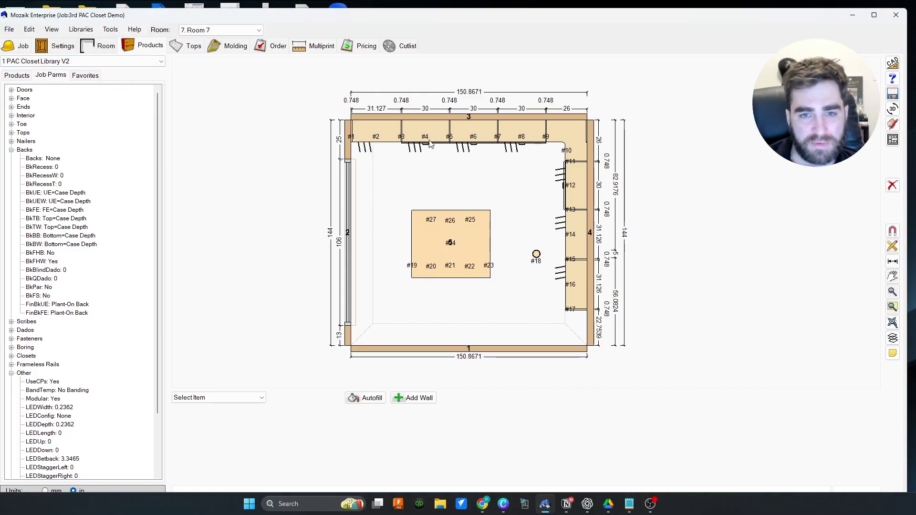
{"action": "left_click", "coordinate": [80, 29]}
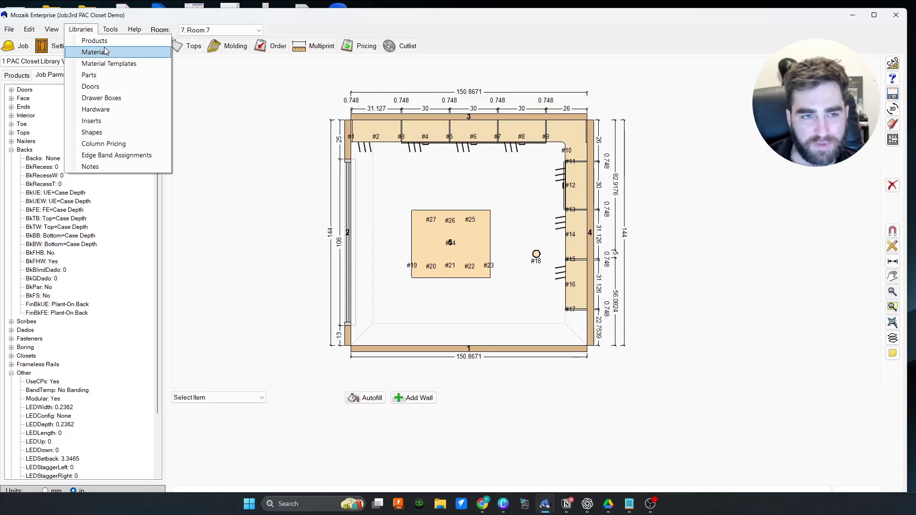
{"action": "left_click", "coordinate": [104, 111]}
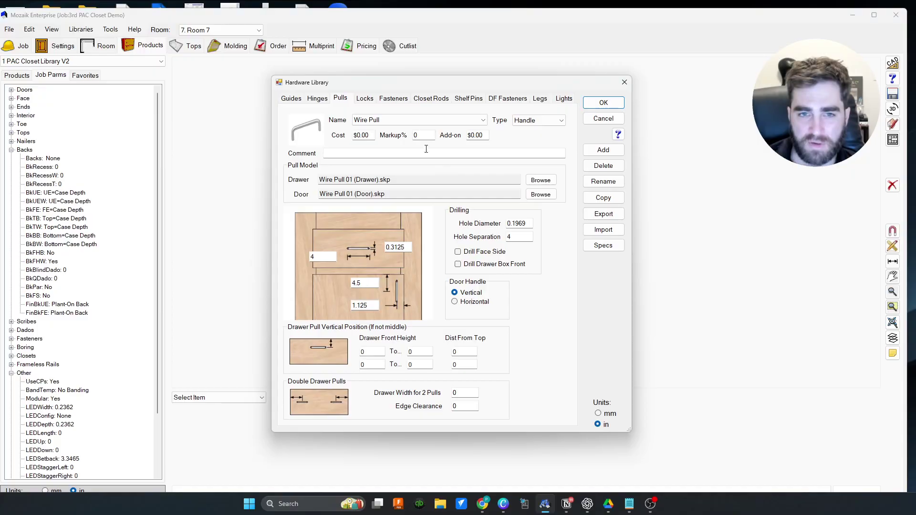
{"action": "left_click", "coordinate": [396, 99]}
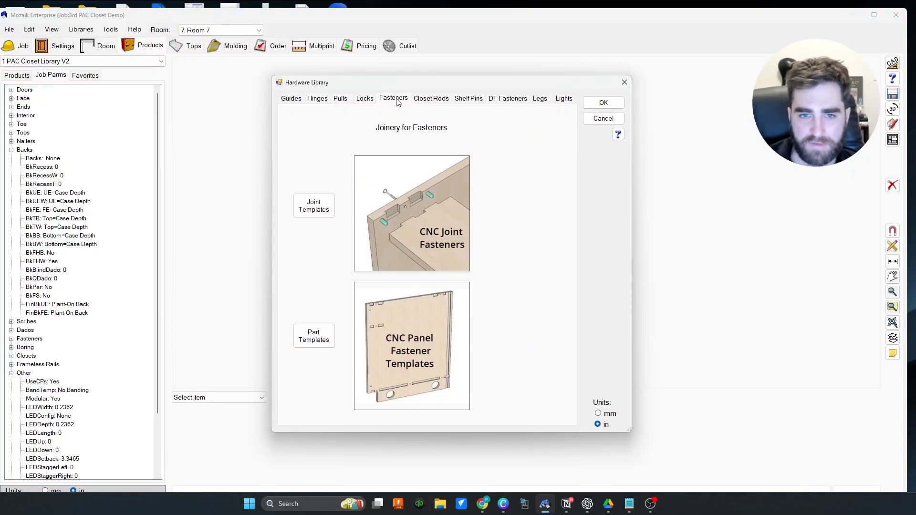
{"action": "left_click", "coordinate": [308, 206]}
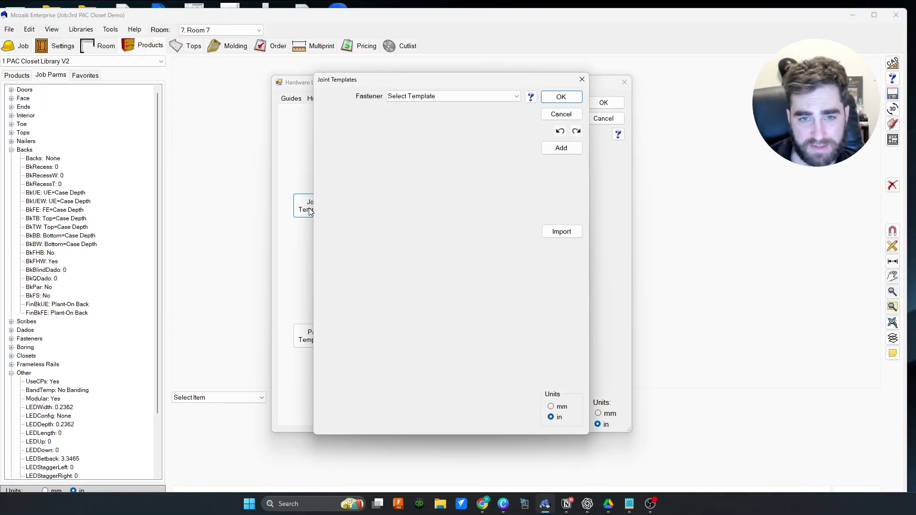
{"action": "left_click_drag", "start_coordinate": [489, 85], "coordinate": [622, 58]}
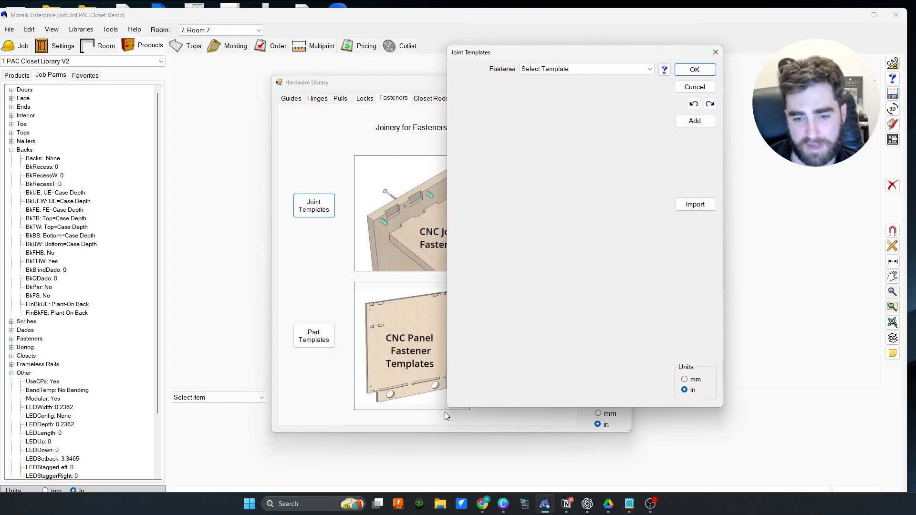
{"action": "left_click_drag", "start_coordinate": [579, 55], "coordinate": [306, 44]}
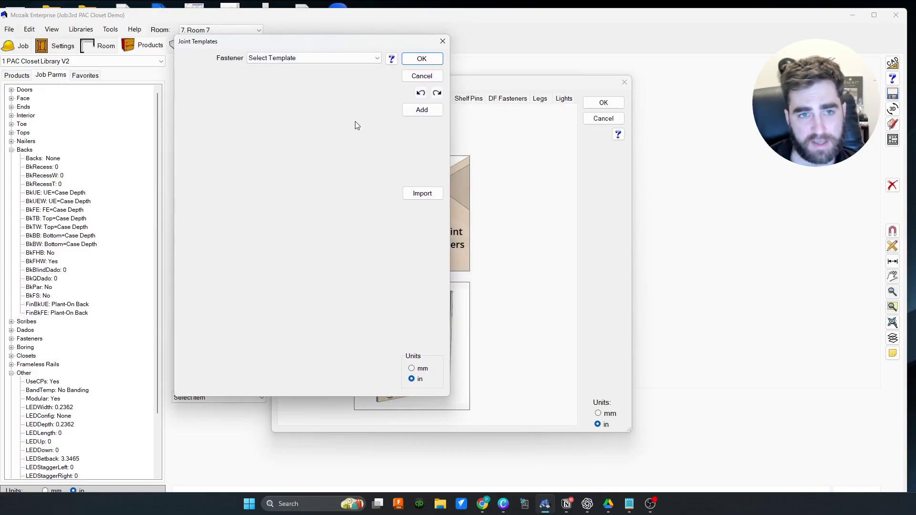
{"action": "left_click", "coordinate": [324, 58]}
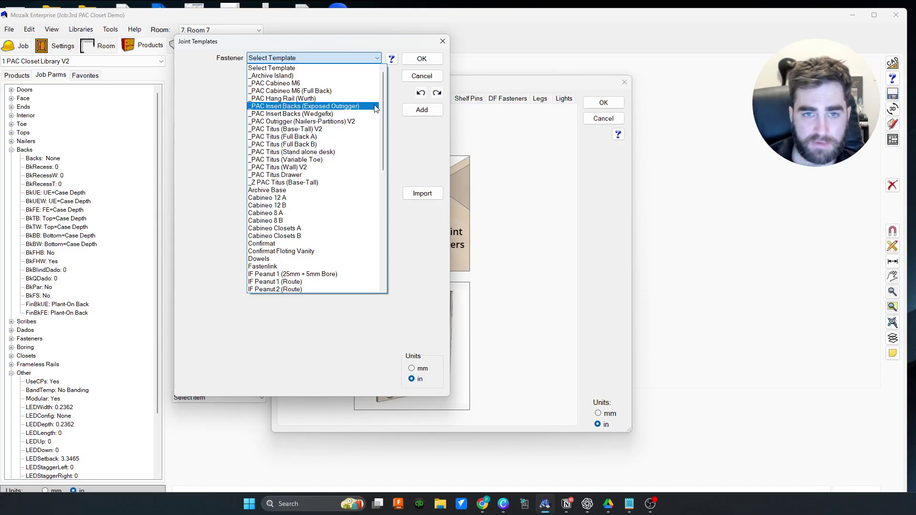
{"action": "left_click", "coordinate": [370, 54]}
{"action": "left_click", "coordinate": [422, 76]}
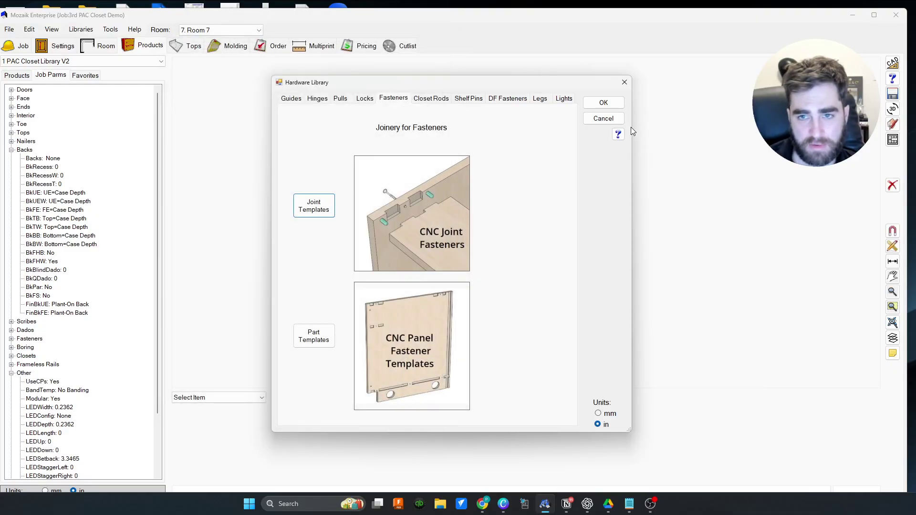
{"action": "left_click", "coordinate": [603, 118]}
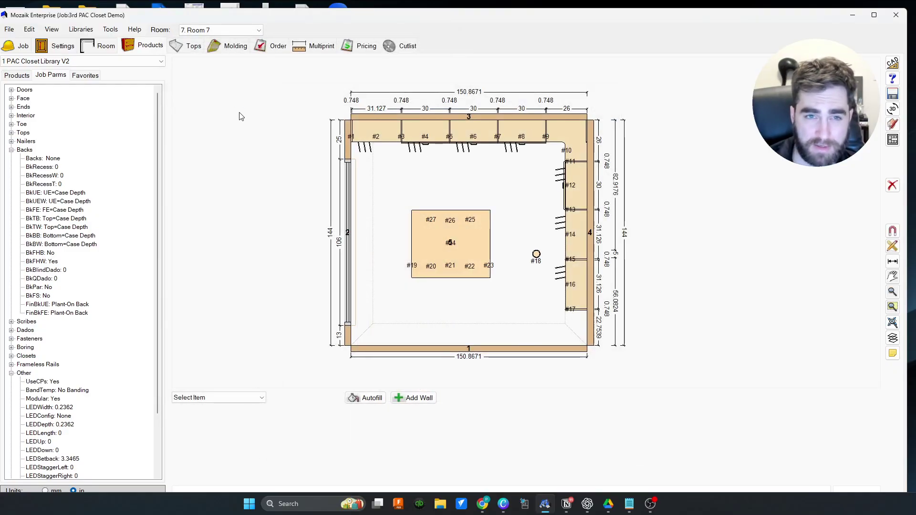
{"action": "left_click", "coordinate": [367, 47]}
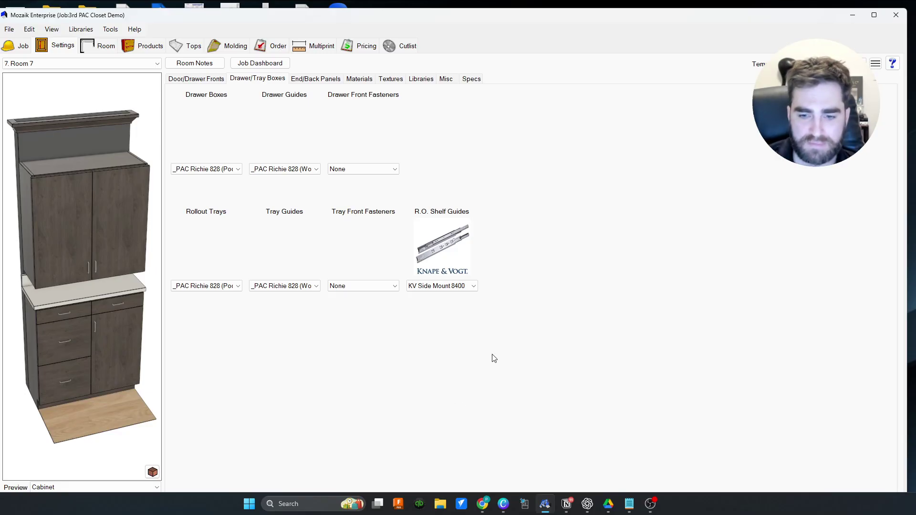
{"action": "left_click", "coordinate": [205, 82]}
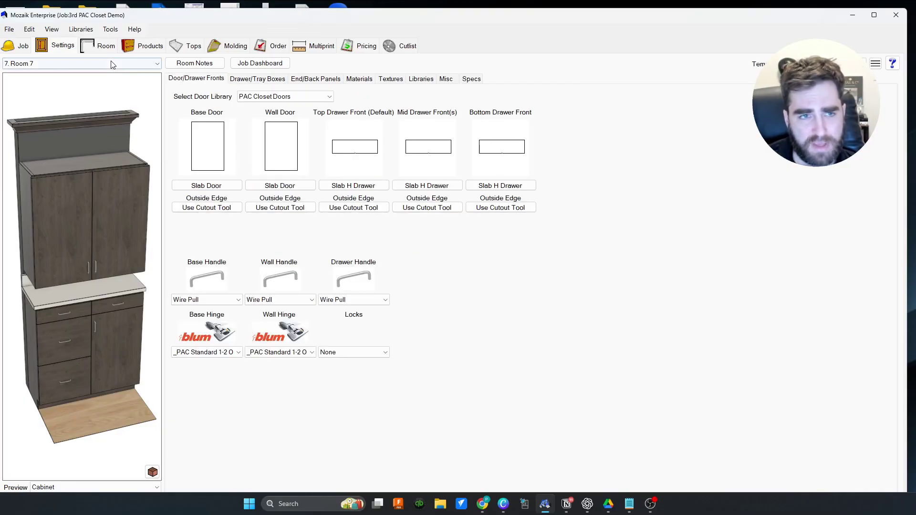
{"action": "left_click", "coordinate": [142, 48]}
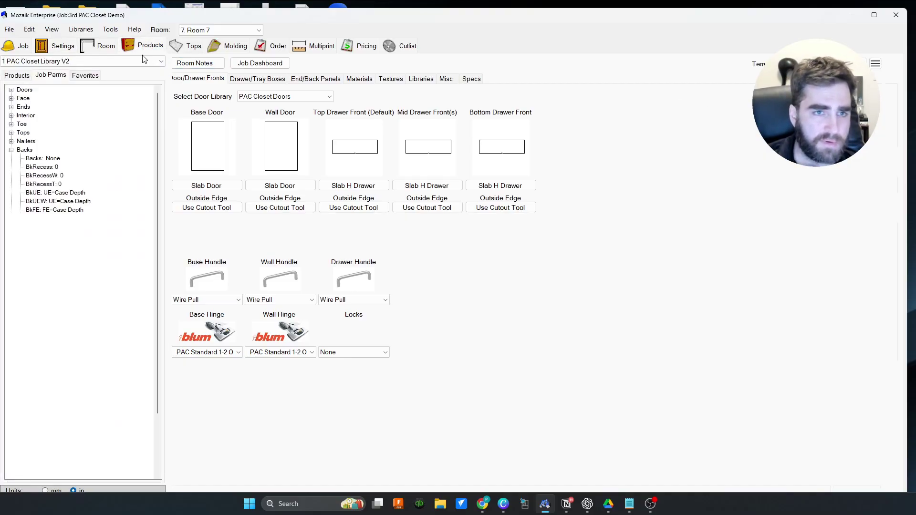
{"action": "left_click", "coordinate": [96, 61]}
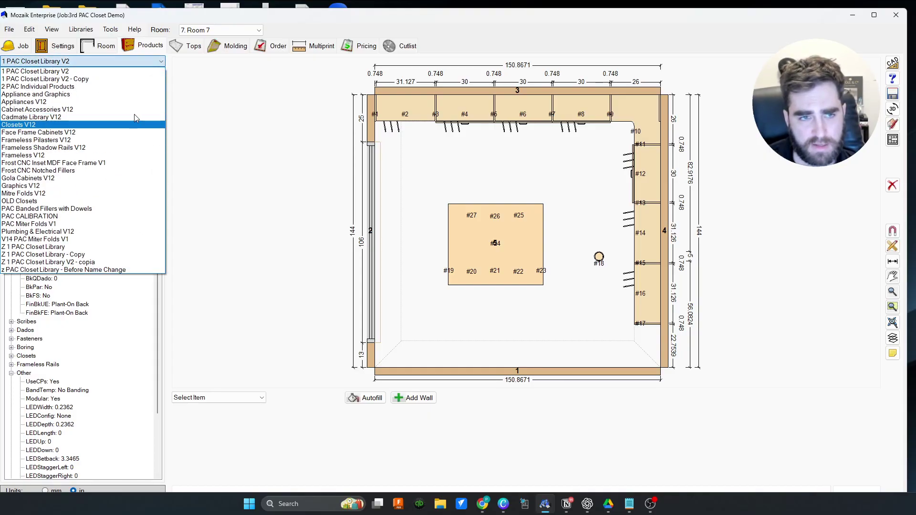
{"action": "left_click", "coordinate": [261, 113]}
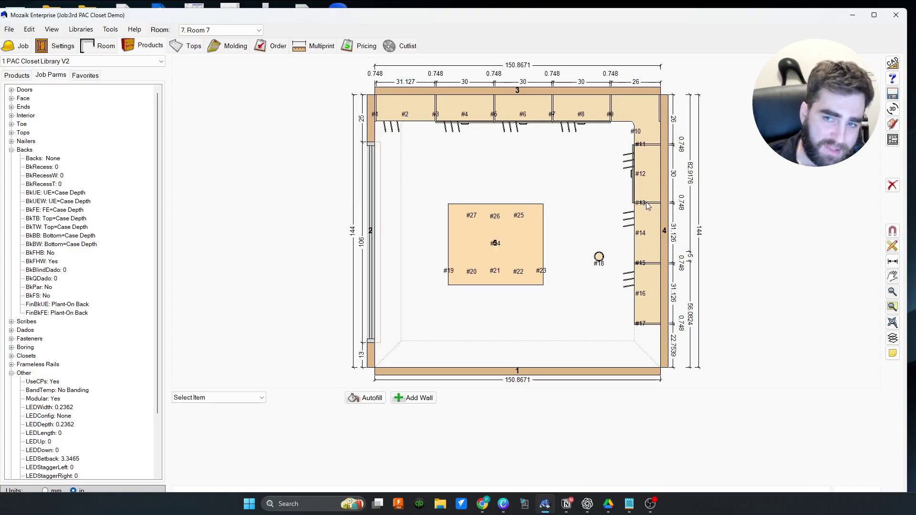
{"action": "left_click", "coordinate": [645, 144]}
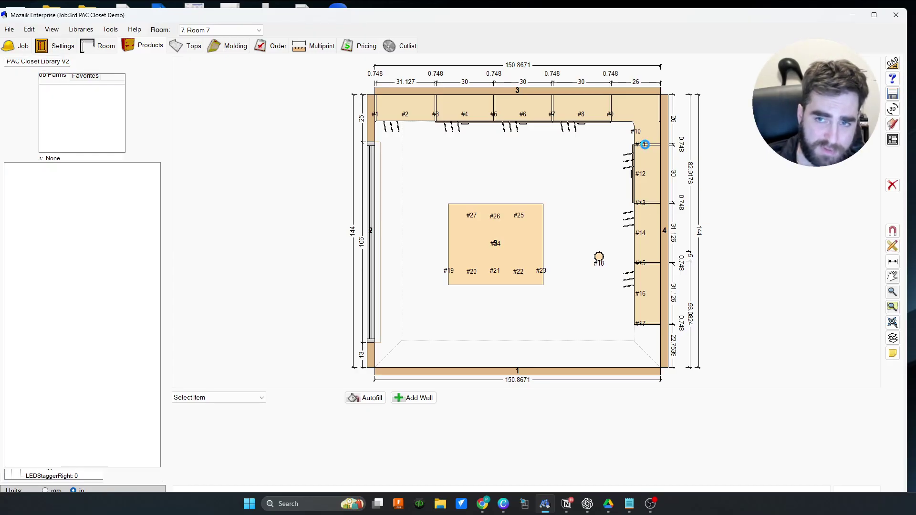
{"action": "left_click", "coordinate": [553, 104]}
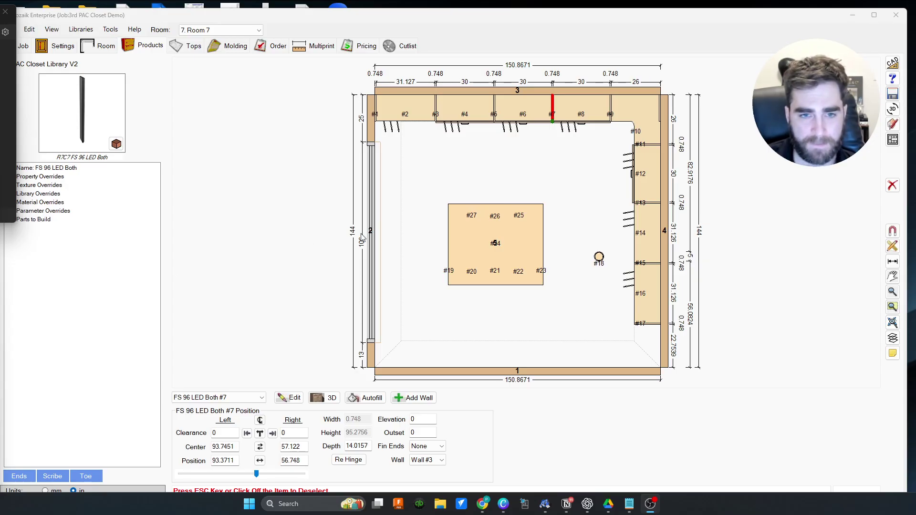
{"action": "left_click", "coordinate": [325, 230]}
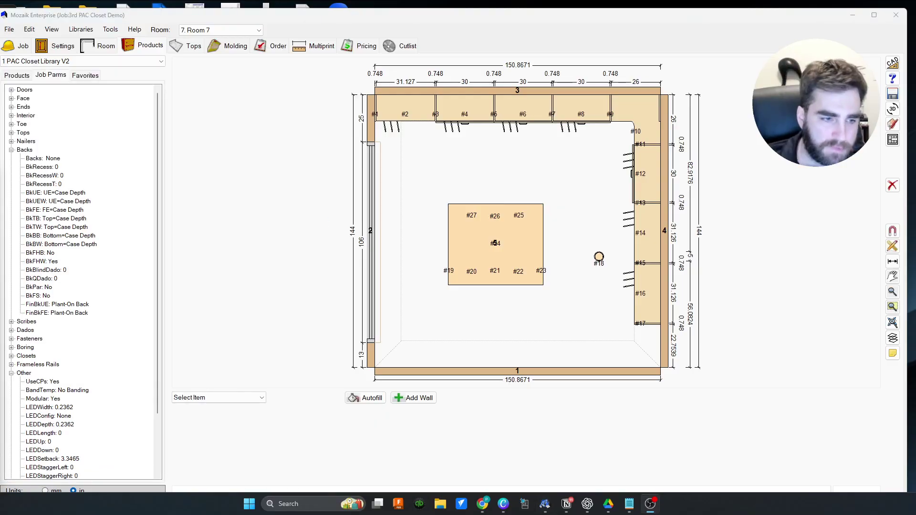